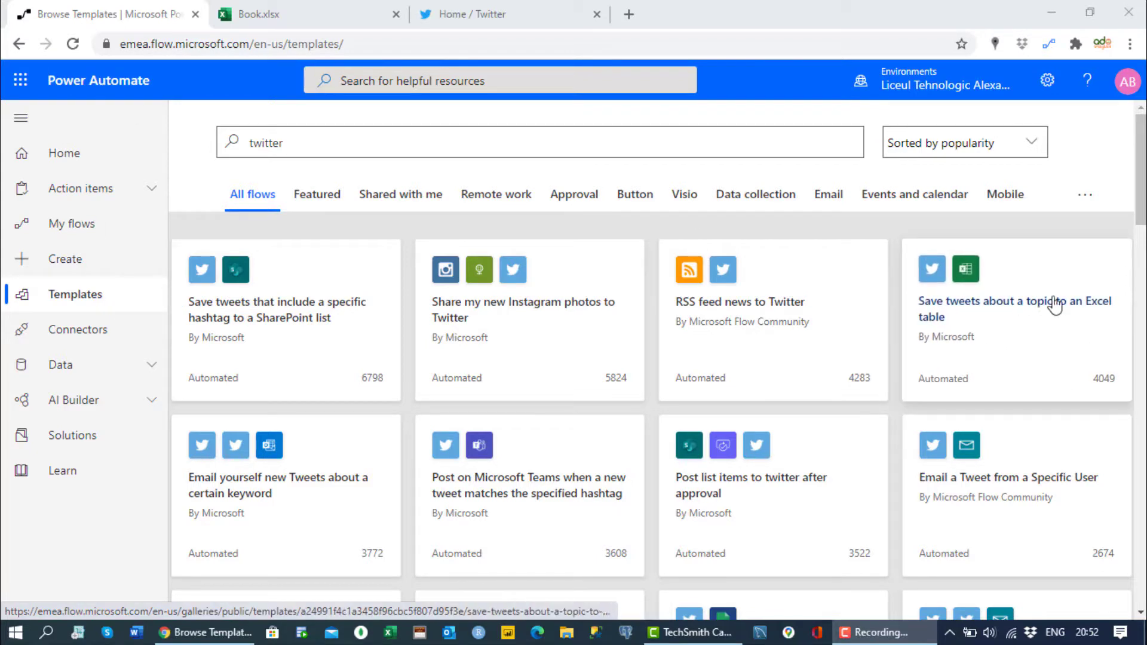
# Step: Open the "Save tweets about a topic to an Excel table" template and review its description and setup fields
pyautogui.click(1076, 332)
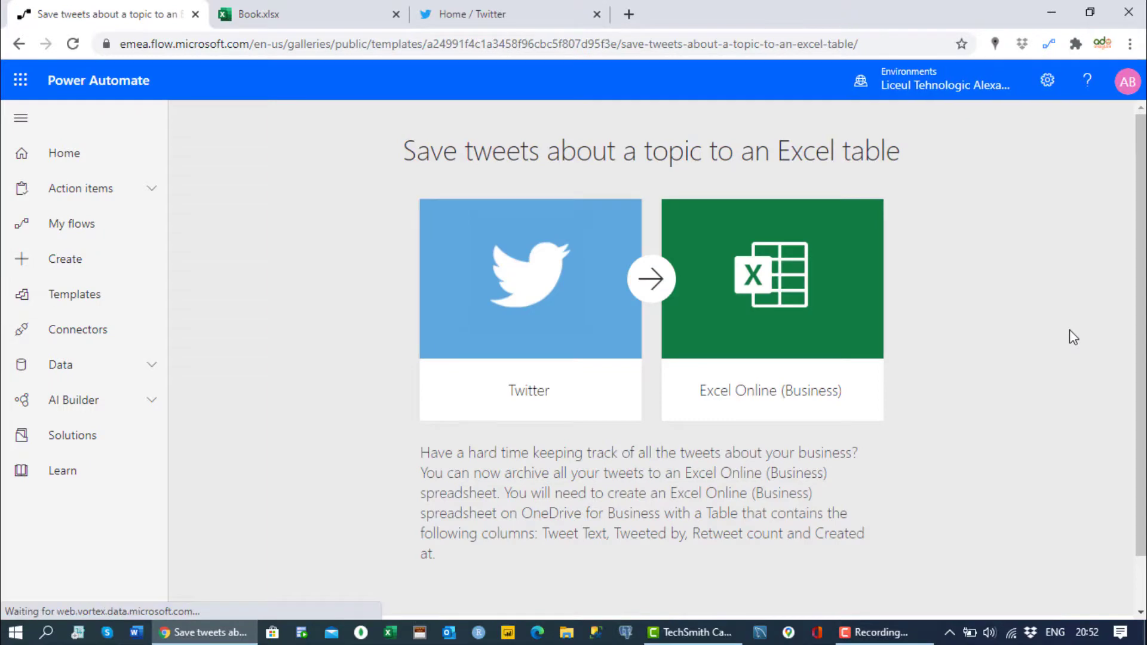
pyautogui.scroll(-1, 406, 282)
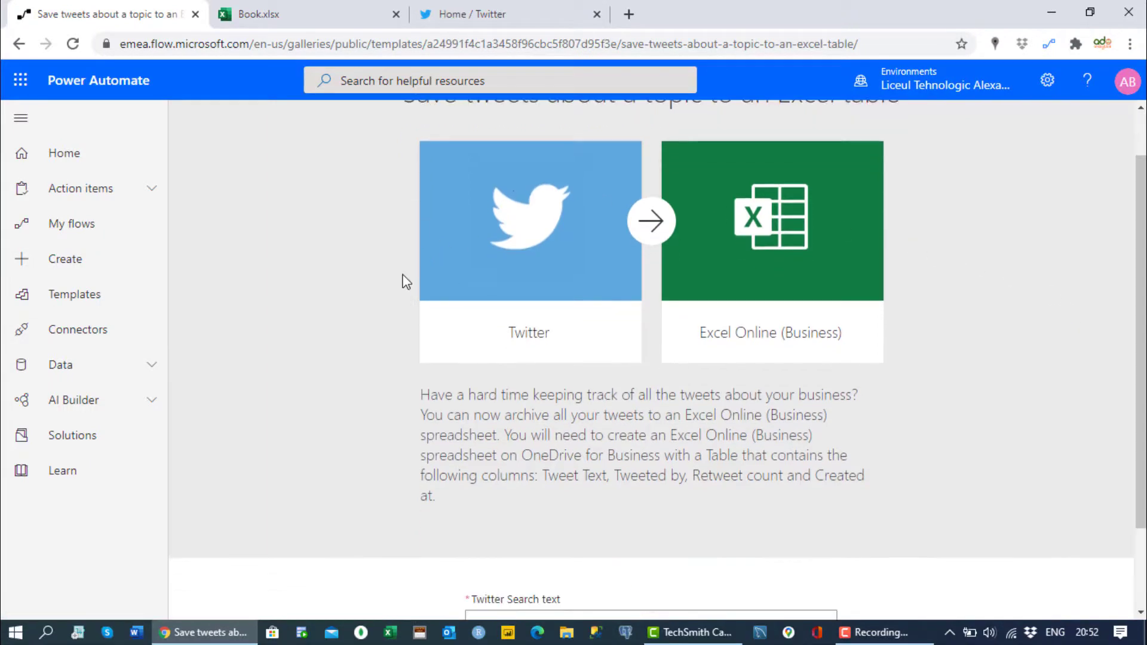
pyautogui.scroll(-4, 406, 283)
pyautogui.scroll(4, 374, 328)
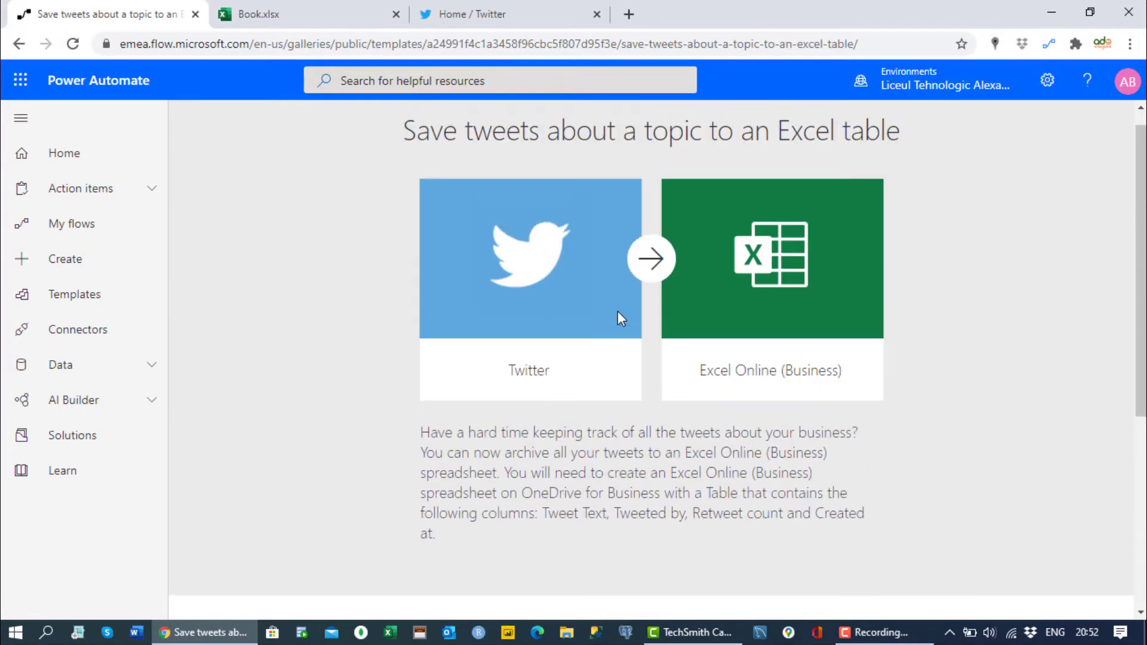
pyautogui.scroll(-5, 618, 311)
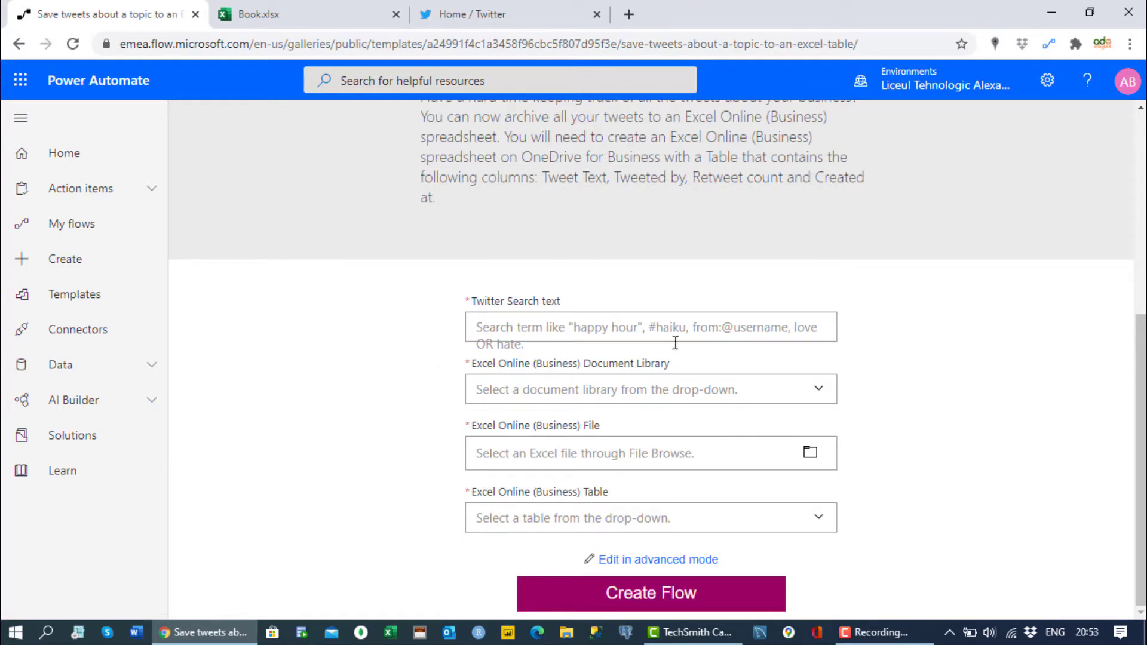
# Step: Copy the hashtag #COVID19 from the original tweet text in row 203 of the Book.xlsx workbook
pyautogui.click(342, 20)
pyautogui.scroll(20, 309, 406)
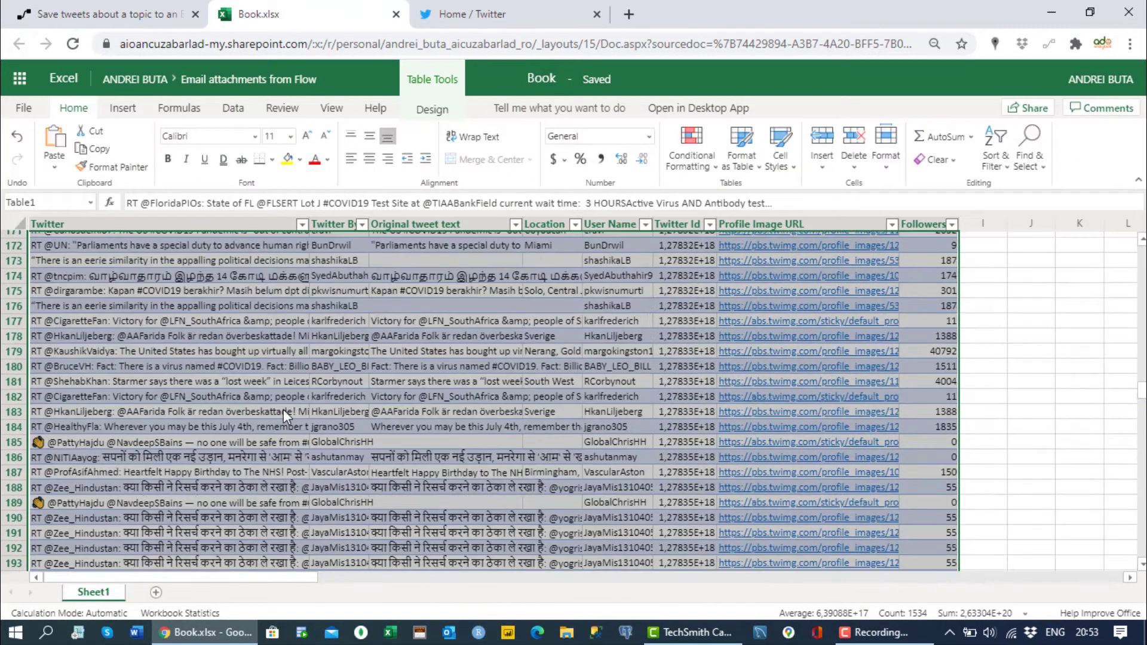
pyautogui.scroll(-20, 282, 407)
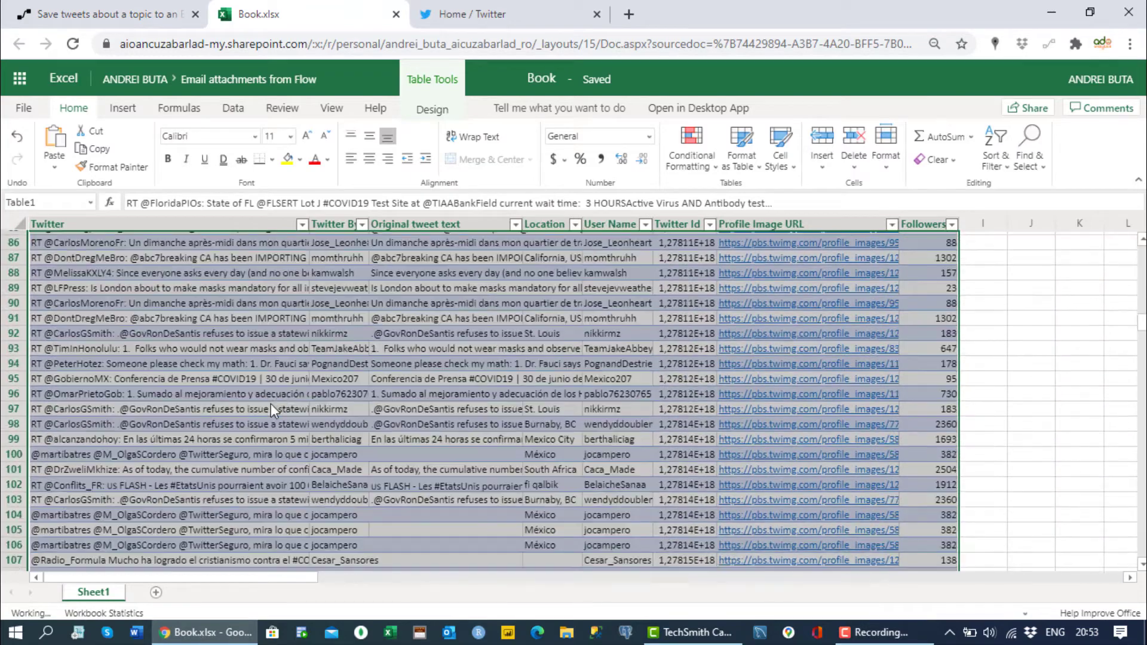
pyautogui.scroll(6, 153, 358)
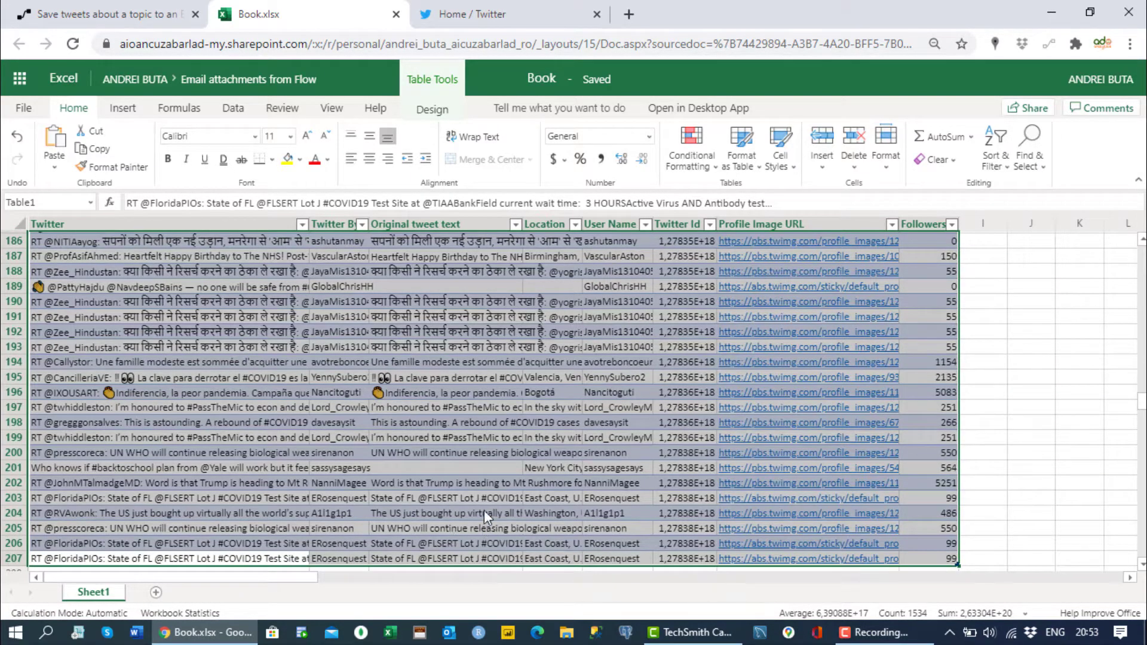
pyautogui.doubleClick(486, 493)
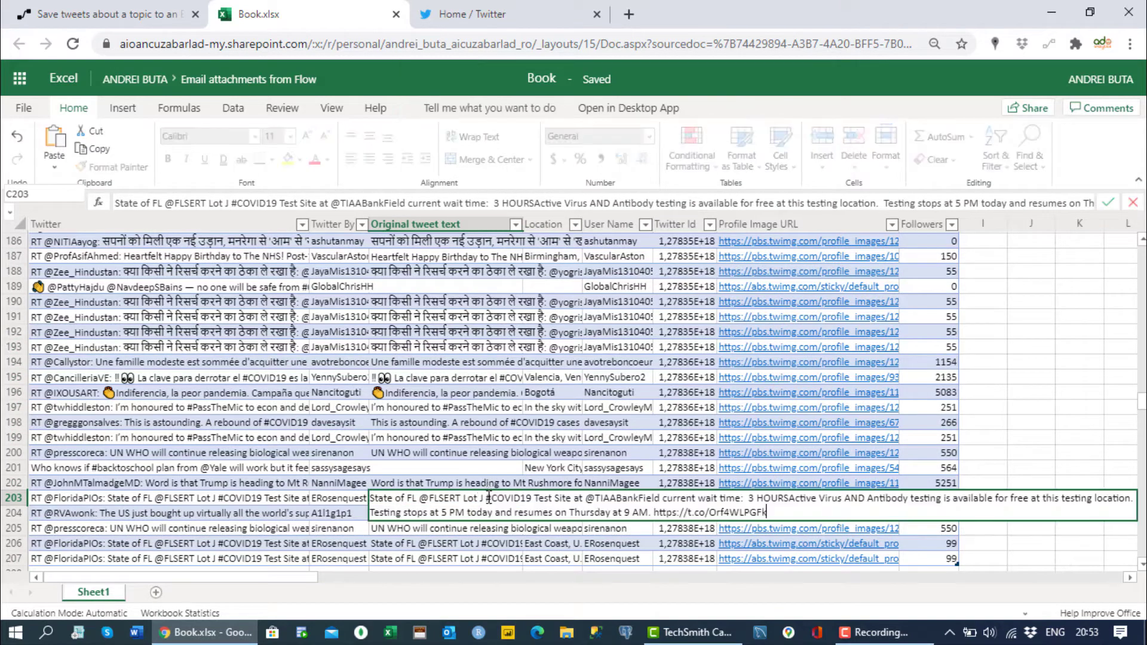
pyautogui.moveTo(487, 497); pyautogui.dragTo(538, 498)
pyautogui.hotkey('ctrl', 'c')
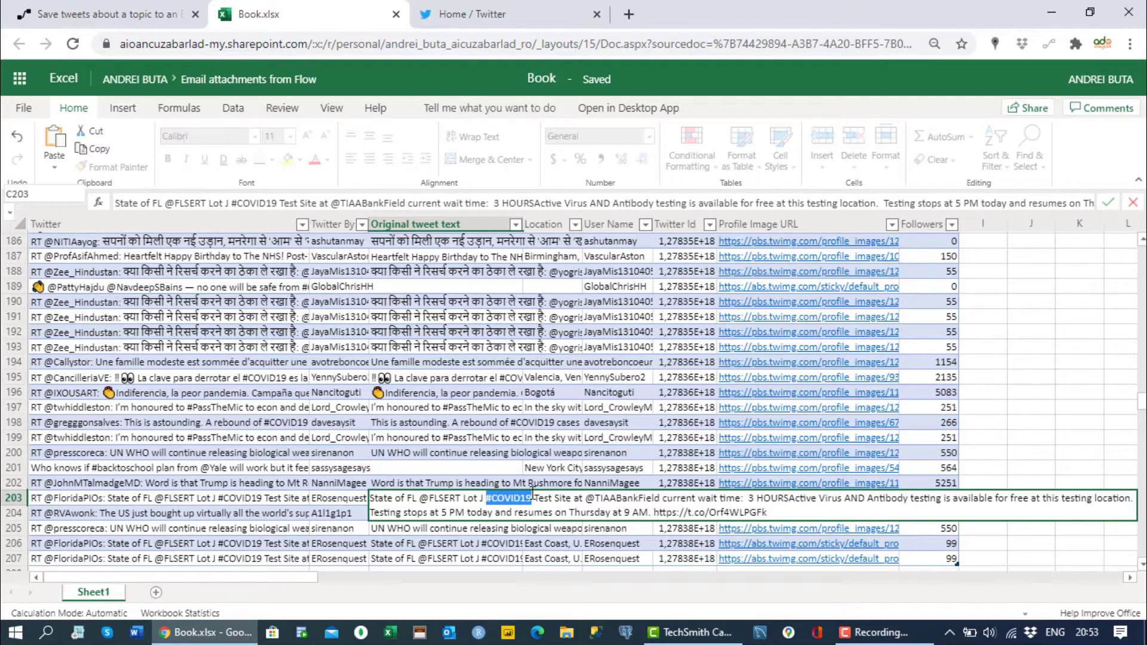
# Step: Paste #COVID19 as the Twitter search text in the Power Automate template form
pyautogui.click(172, 8)
pyautogui.click(689, 314)
pyautogui.hotkey('ctrl', 'v')
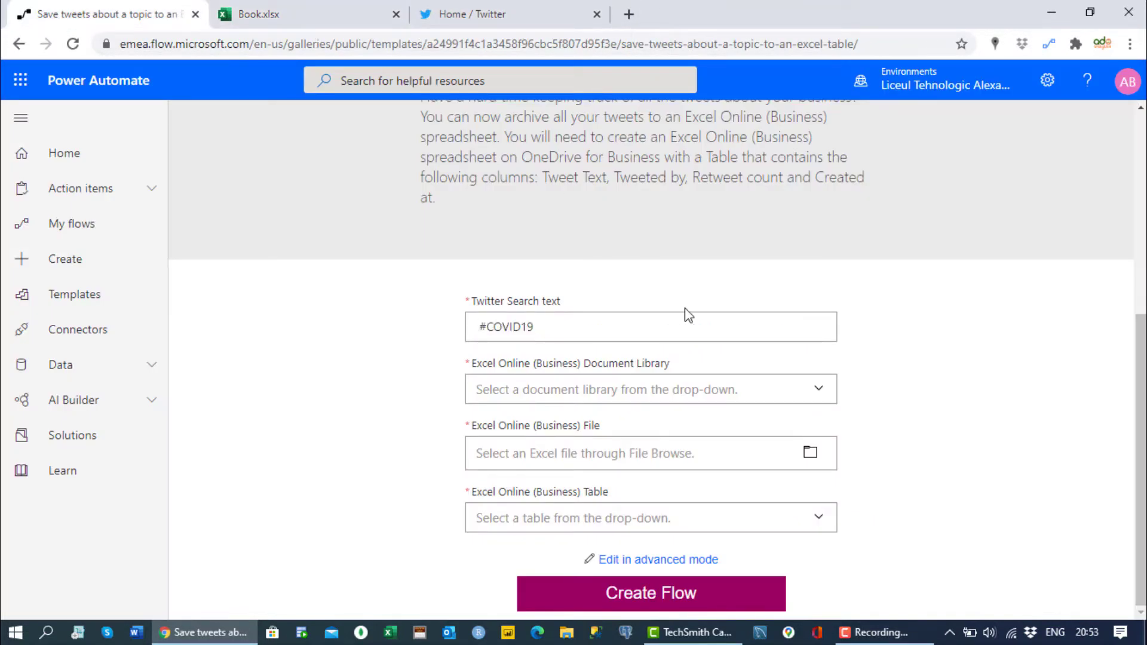
# Step: Set the Excel document library to OneDrive and the file to Book.xlsx in the Email attachments from Flow folder
pyautogui.click(544, 389)
pyautogui.click(812, 395)
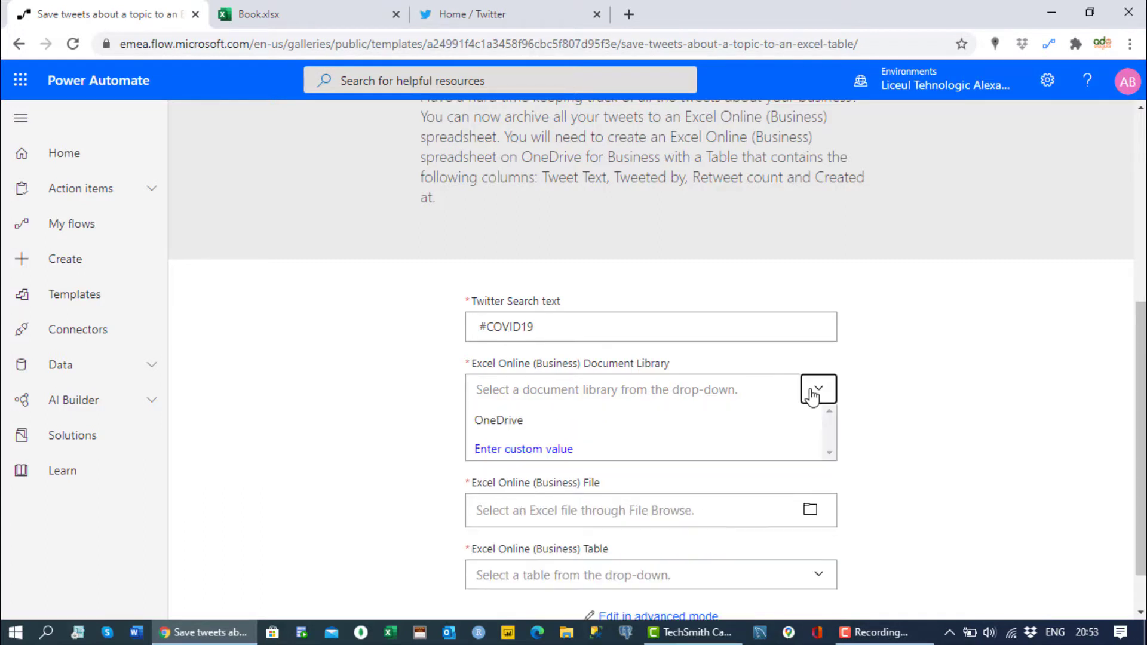
pyautogui.click(499, 421)
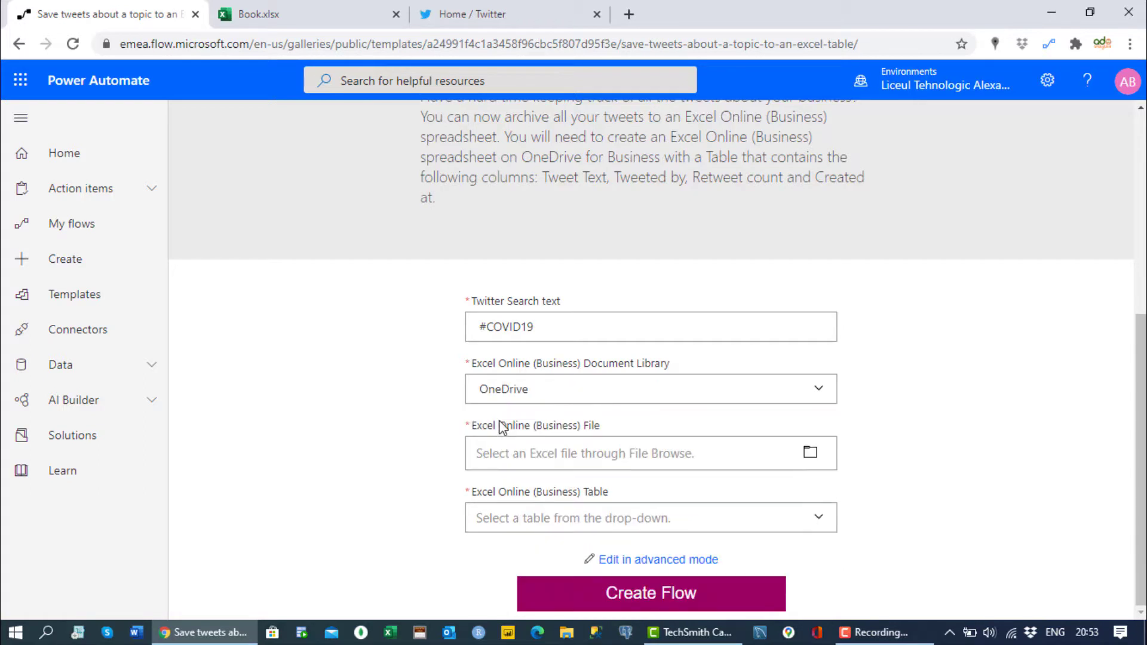
pyautogui.click(810, 467)
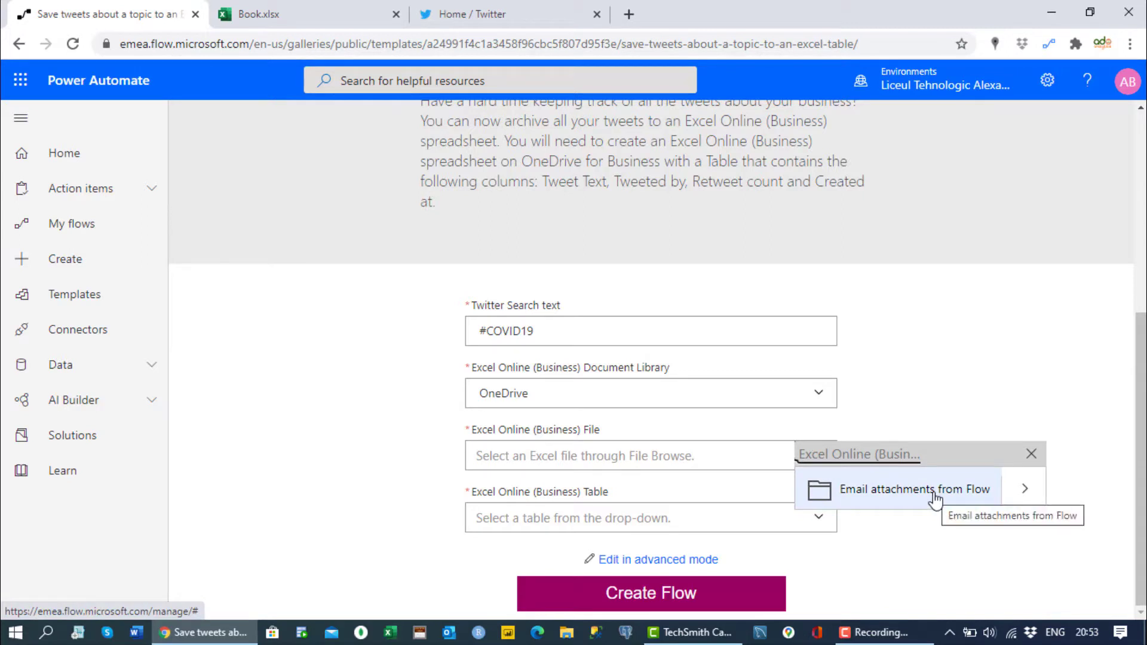
pyautogui.click(1018, 490)
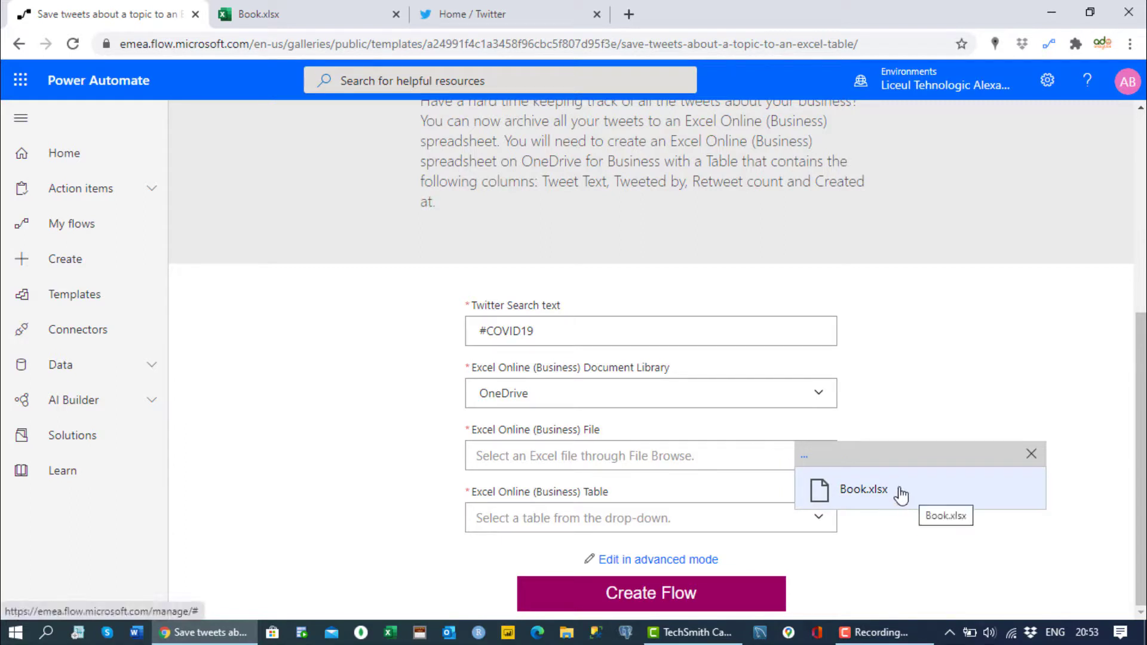
pyautogui.click(863, 507)
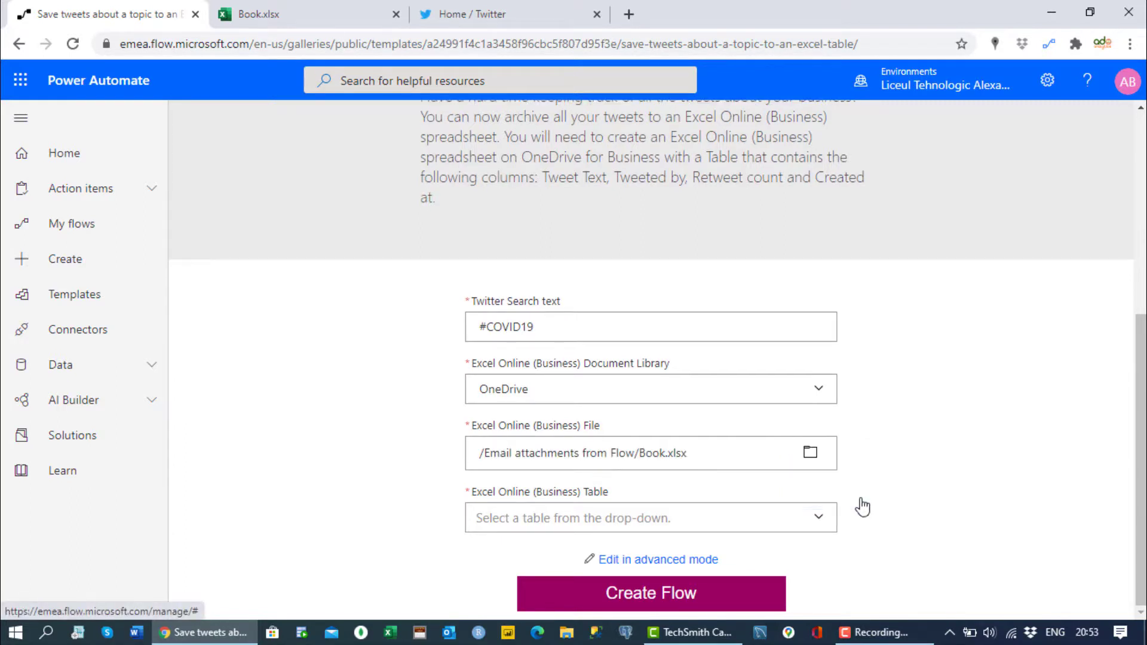
# Step: Look at the last rows of the tweet table in Book.xlsx and choose Table1 as the template's Excel table
pyautogui.click(351, 27)
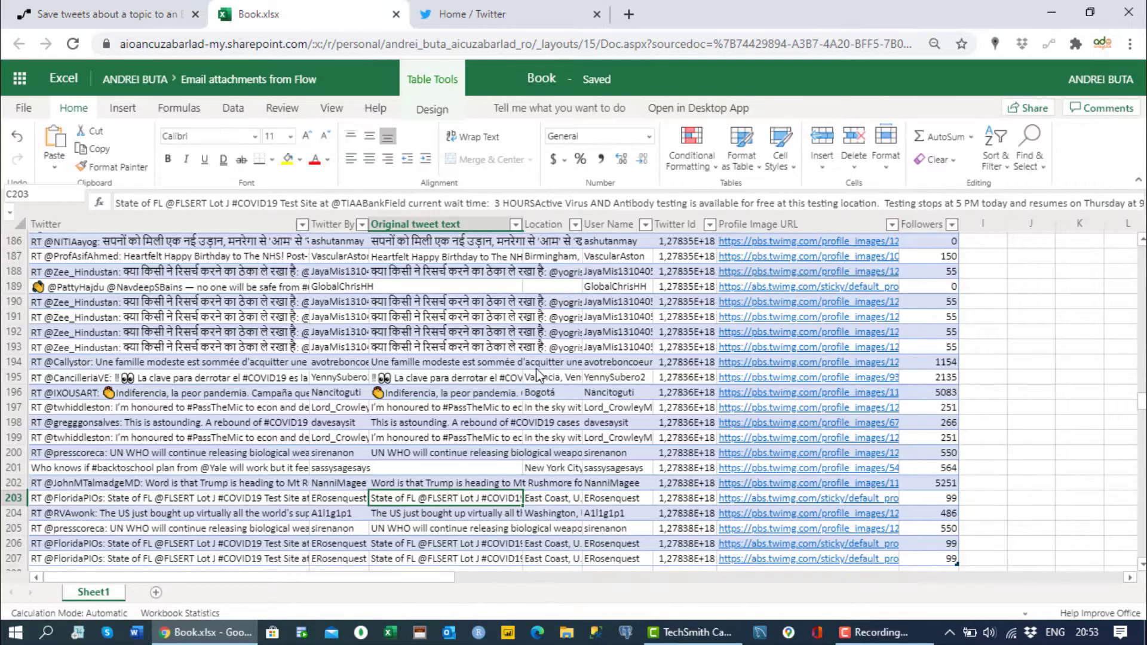
pyautogui.scroll(-10, 300, 392)
pyautogui.scroll(2, 74, 345)
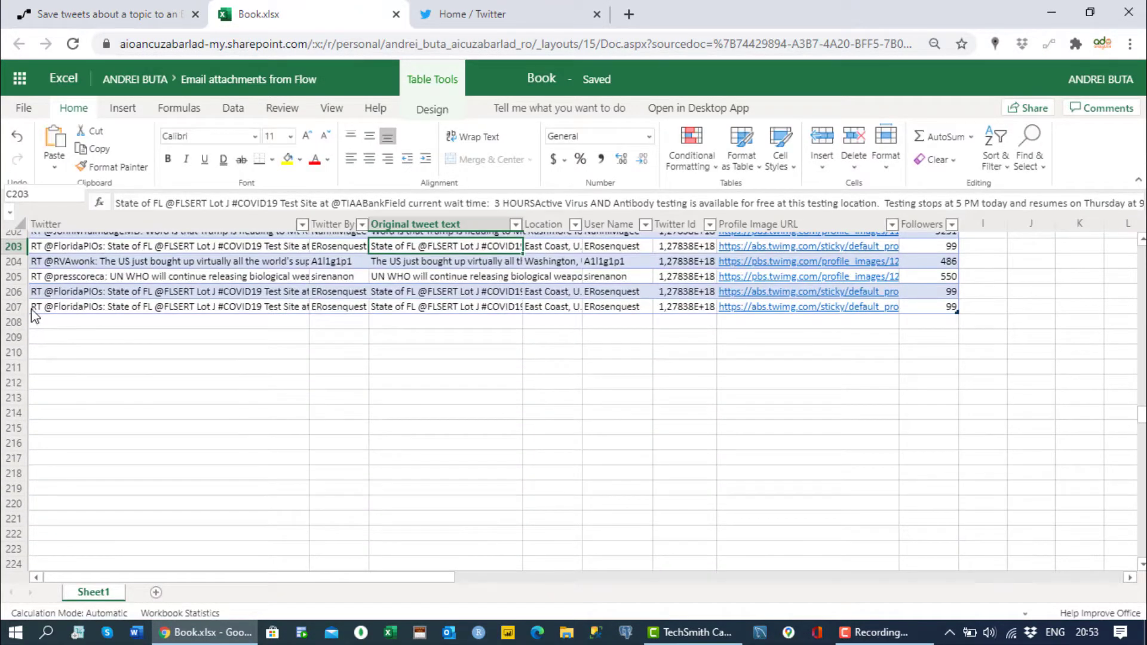
pyautogui.click(50, 322)
pyautogui.click(79, 12)
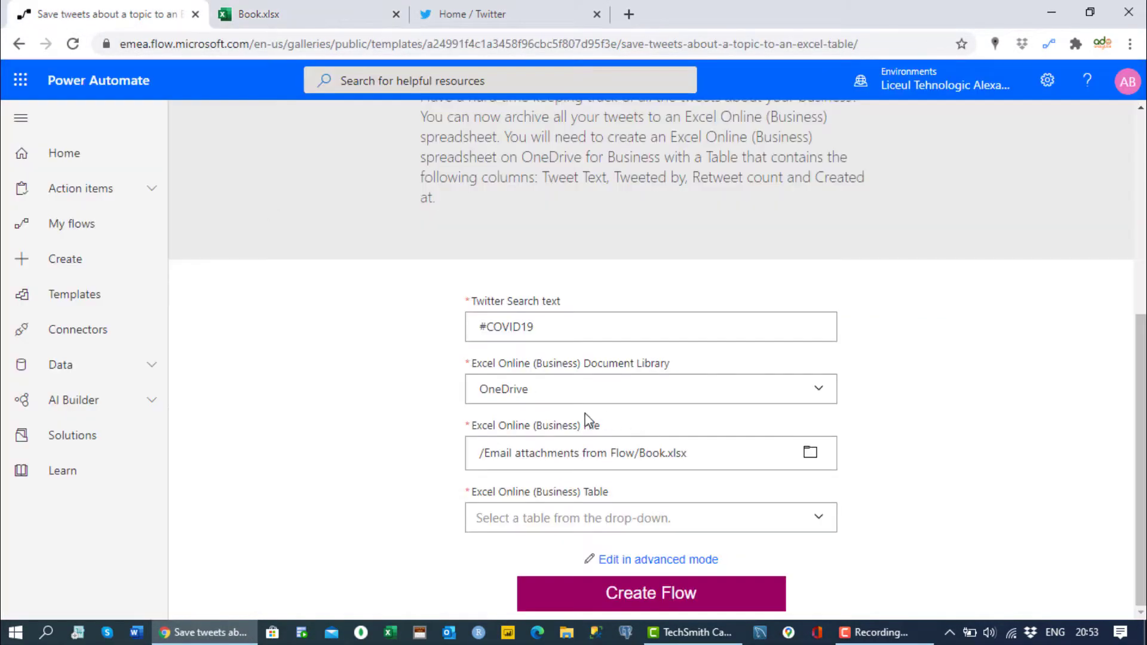
pyautogui.click(818, 518)
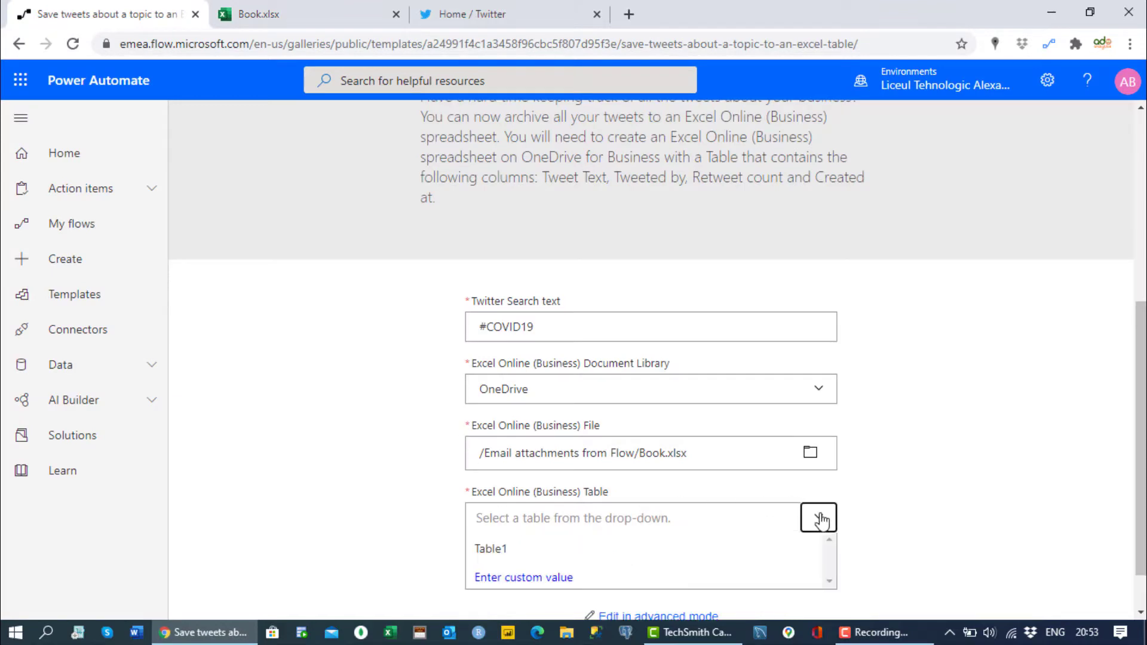
pyautogui.click(515, 562)
# Step: Select the whole tweet table in Book.xlsx to check its name, and create the flow from the completed template form
pyautogui.click(258, 14)
pyautogui.click(273, 278)
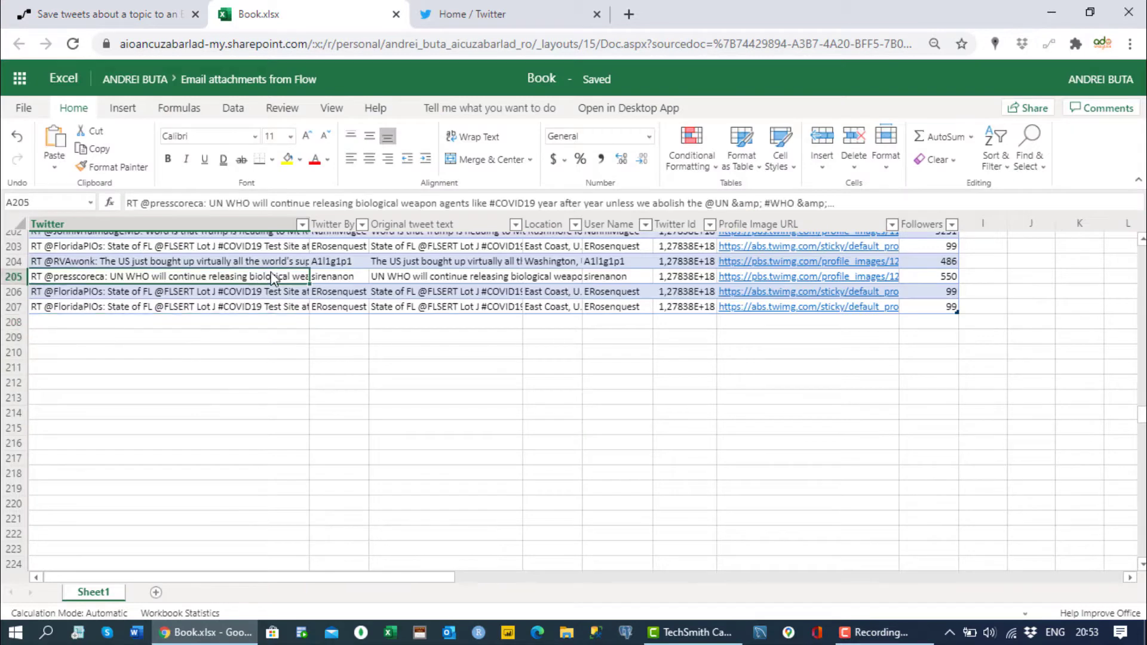
pyautogui.hotkey('ctrl', 'a')
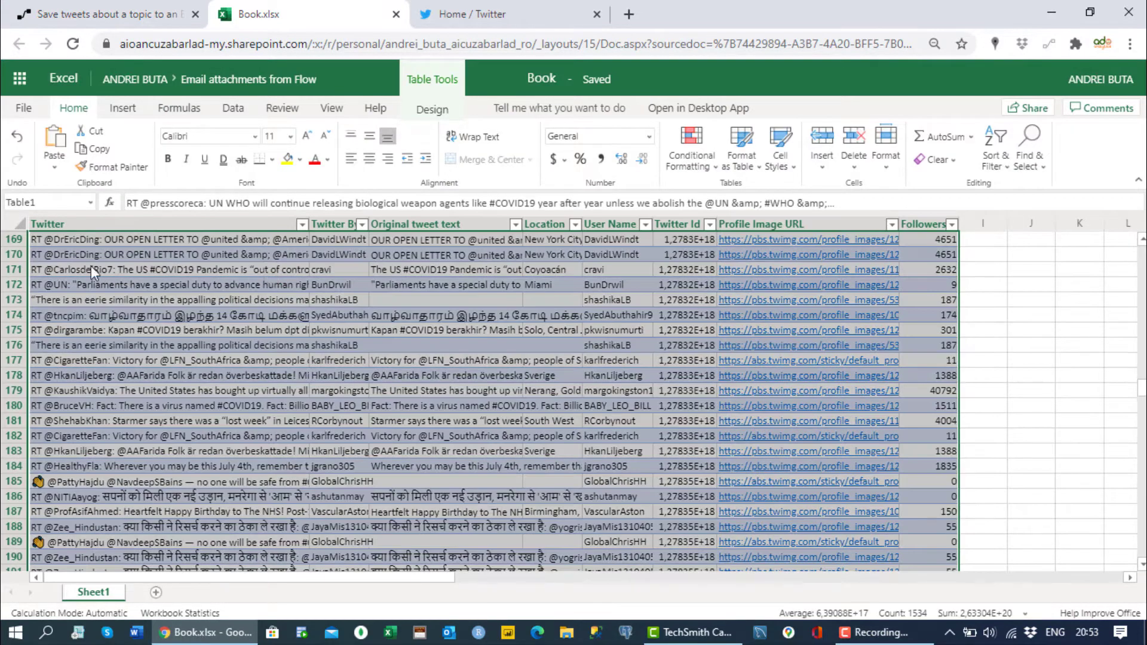
pyautogui.click(96, 13)
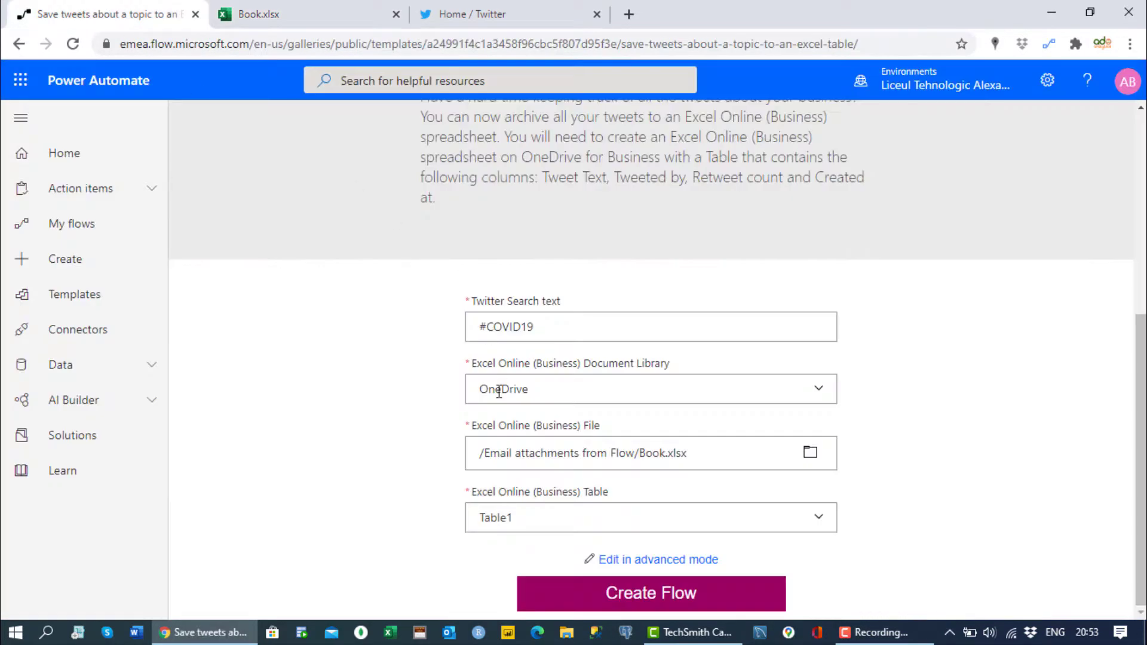
pyautogui.click(663, 591)
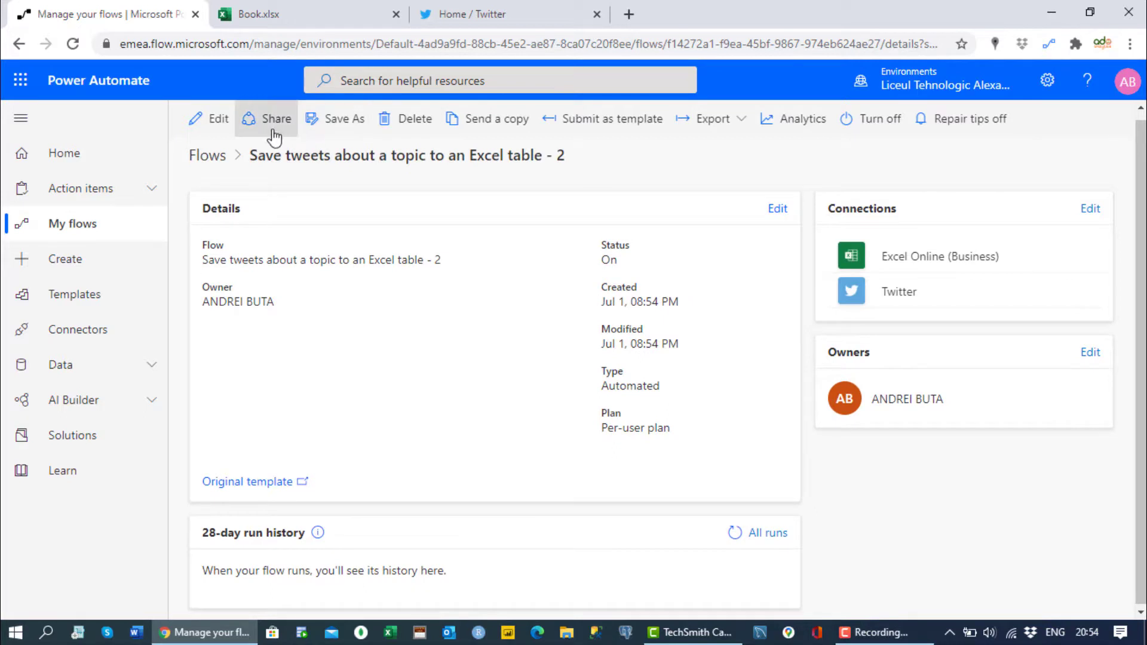
# Step: Open the new flow for editing and test it with the "I'll perform the trigger action" option
pyautogui.click(214, 119)
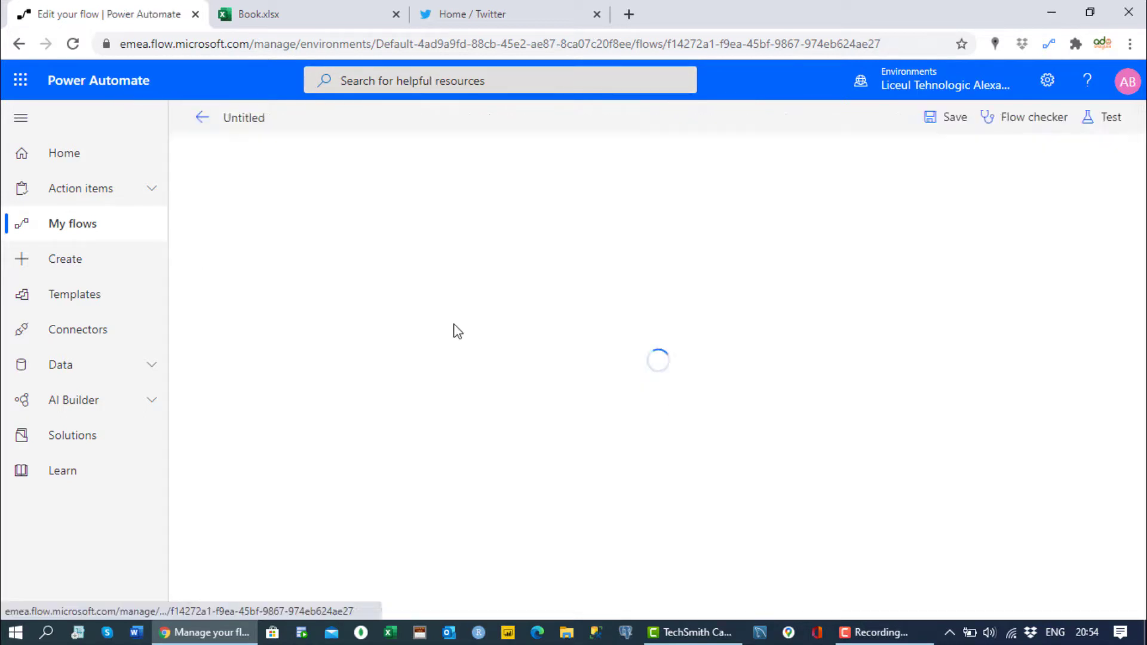
pyautogui.click(1113, 117)
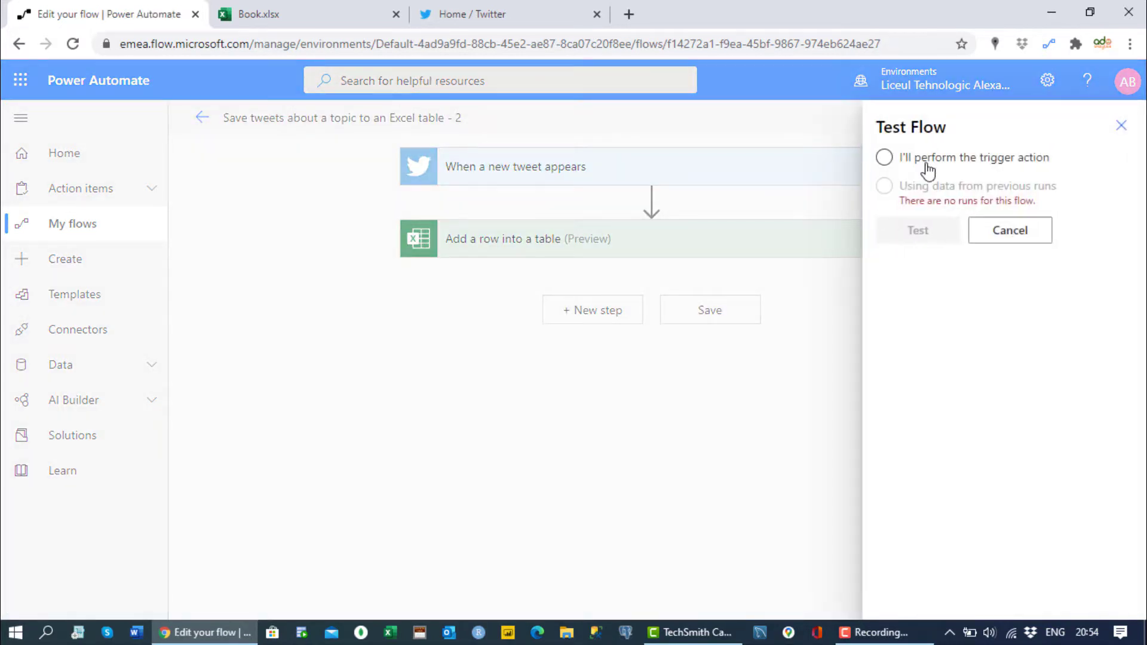
pyautogui.click(928, 167)
pyautogui.click(941, 232)
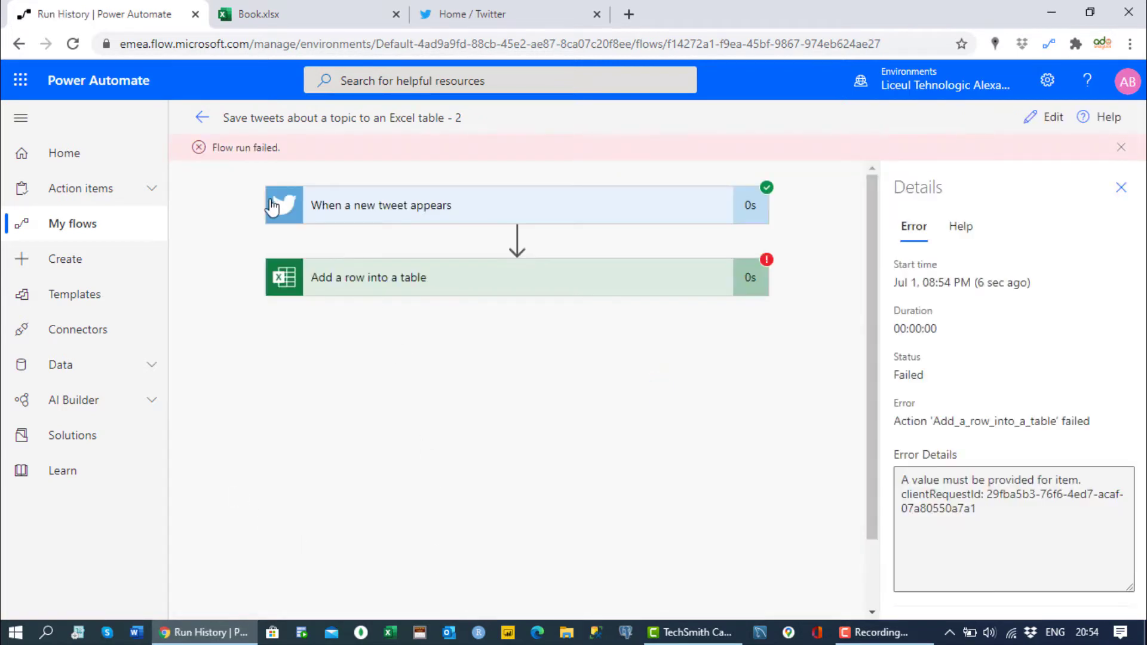
# Step: Examine the test run's inputs and outputs for the new-tweet trigger and the Add a row into a table action
pyautogui.click(751, 278)
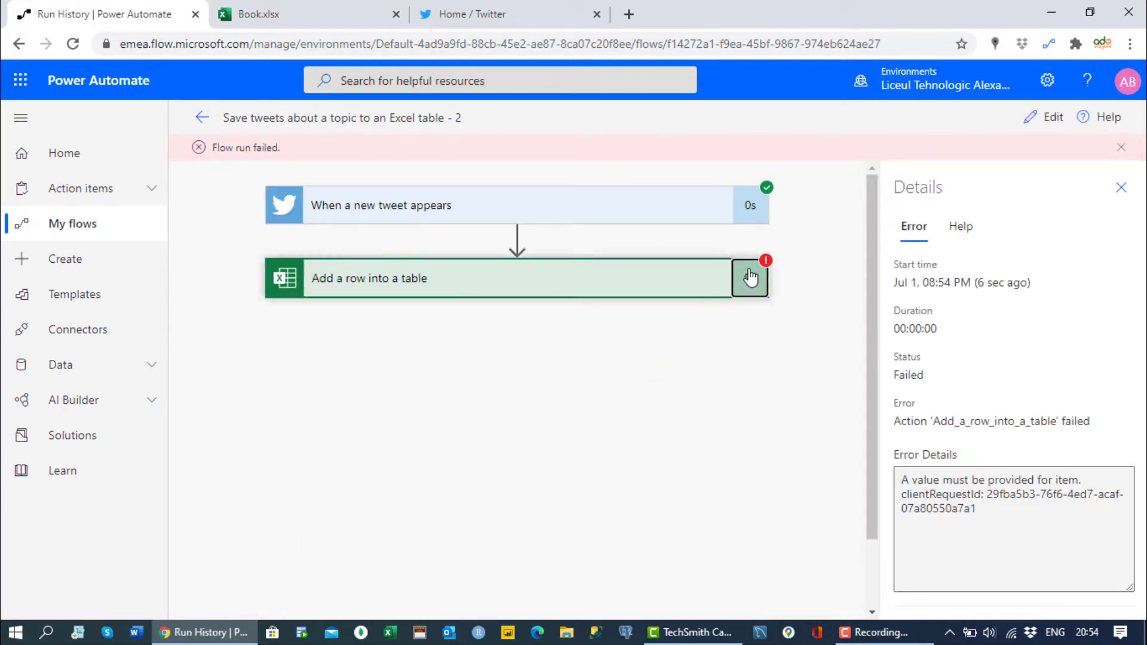
pyautogui.click(504, 290)
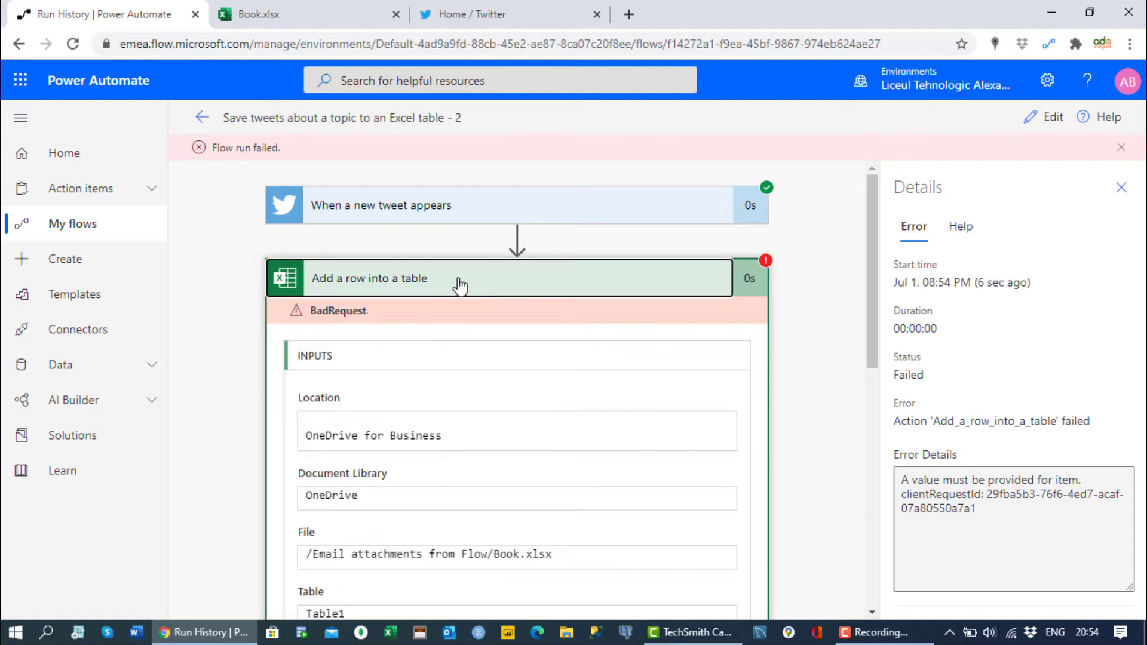
pyautogui.click(480, 209)
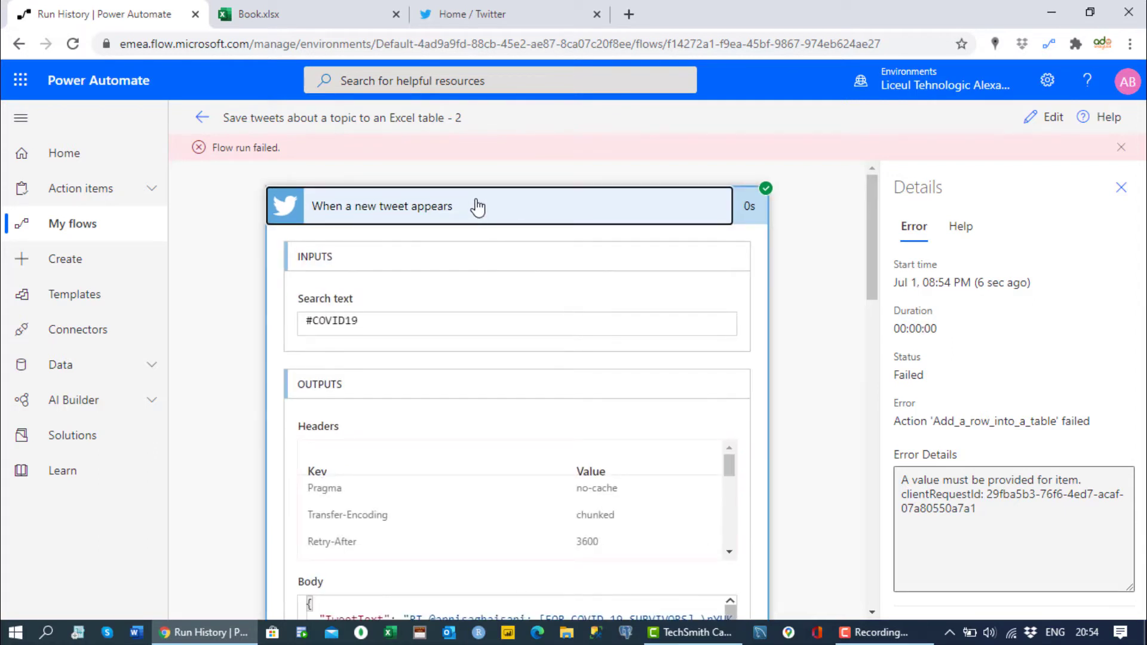
pyautogui.click(478, 207)
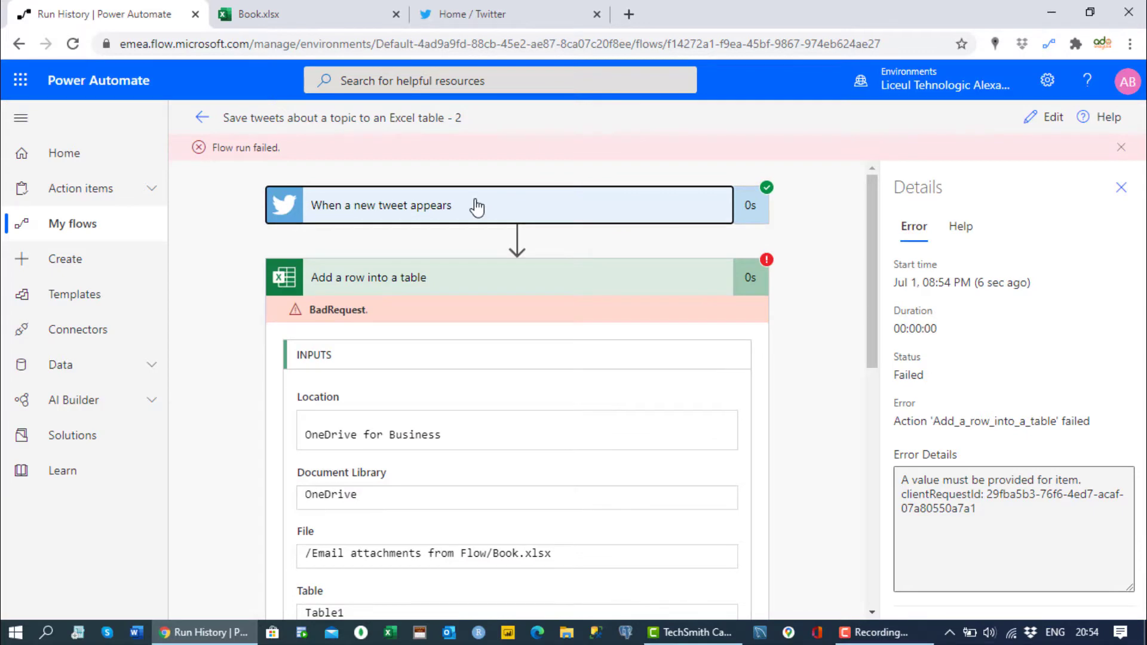
pyautogui.scroll(-3, 397, 302)
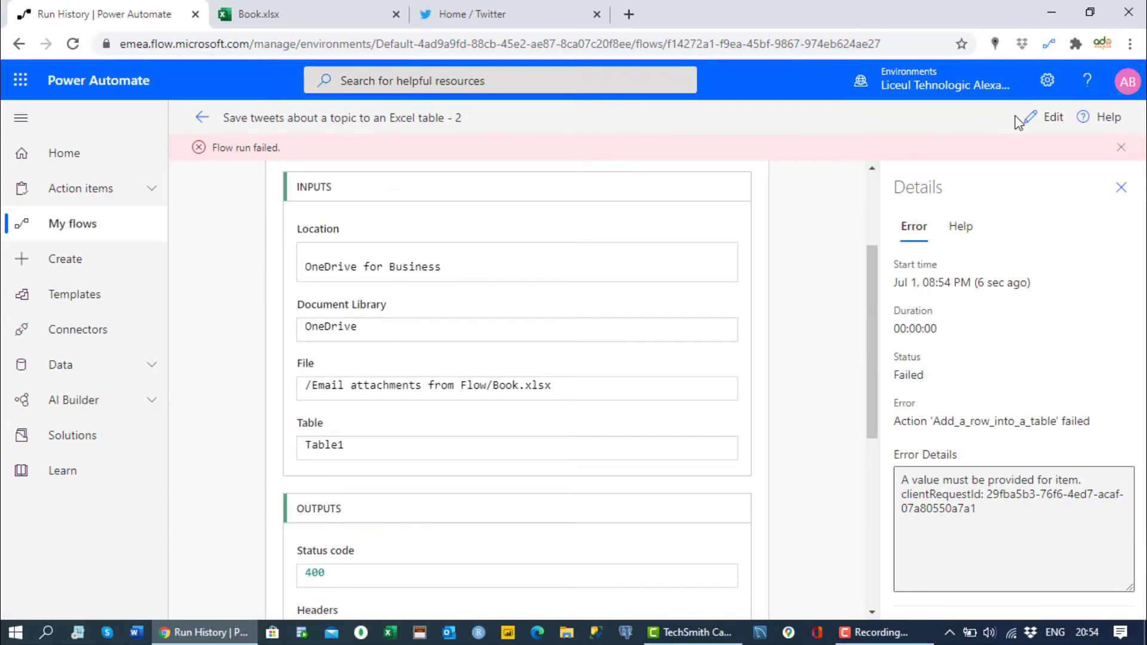
# Step: Open the failed flow for editing and expand the Add a row into a table action to its empty column fields
pyautogui.click(1034, 121)
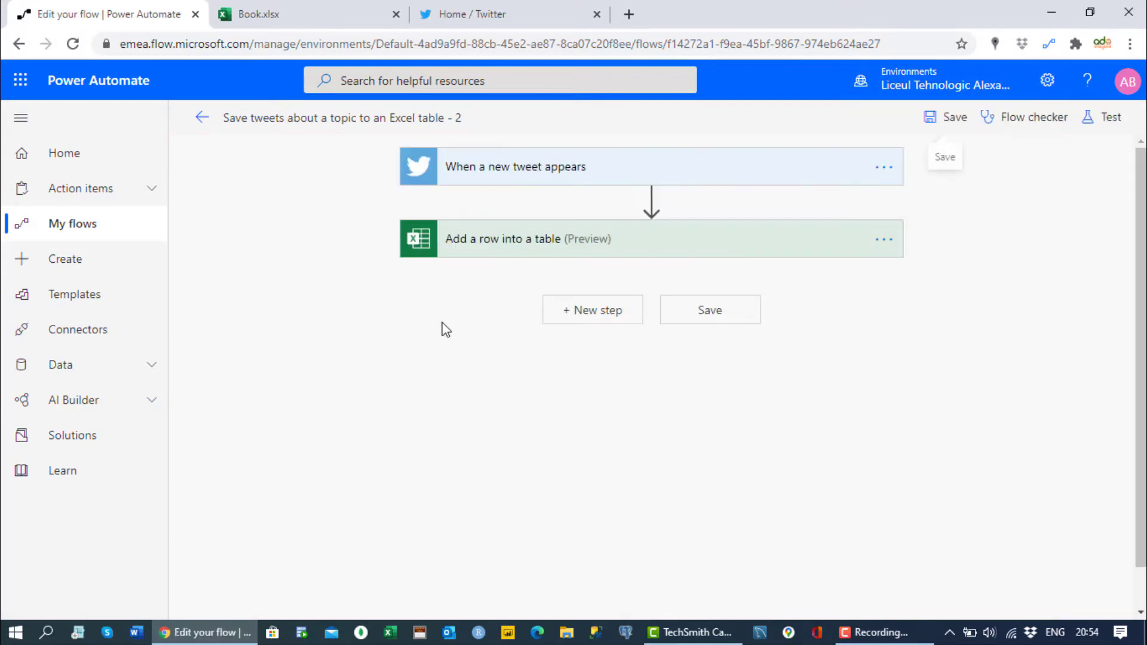
pyautogui.click(513, 261)
pyautogui.scroll(-3, 393, 306)
pyautogui.scroll(-1, 392, 306)
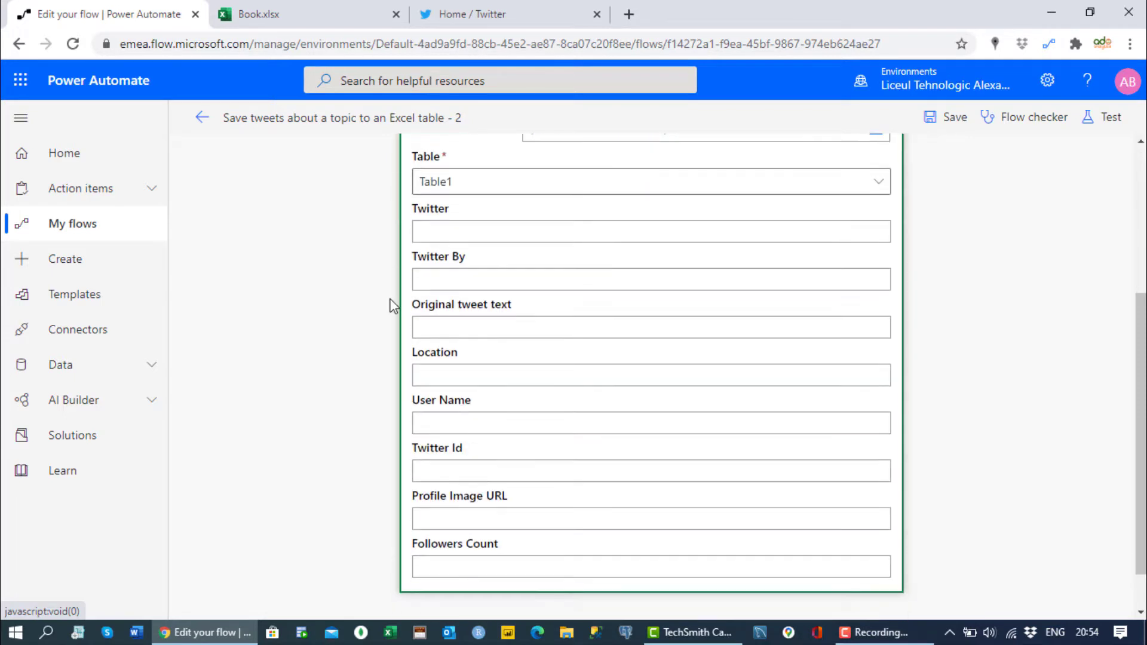
pyautogui.scroll(2, 392, 306)
pyautogui.scroll(-1, 394, 308)
pyautogui.click(447, 311)
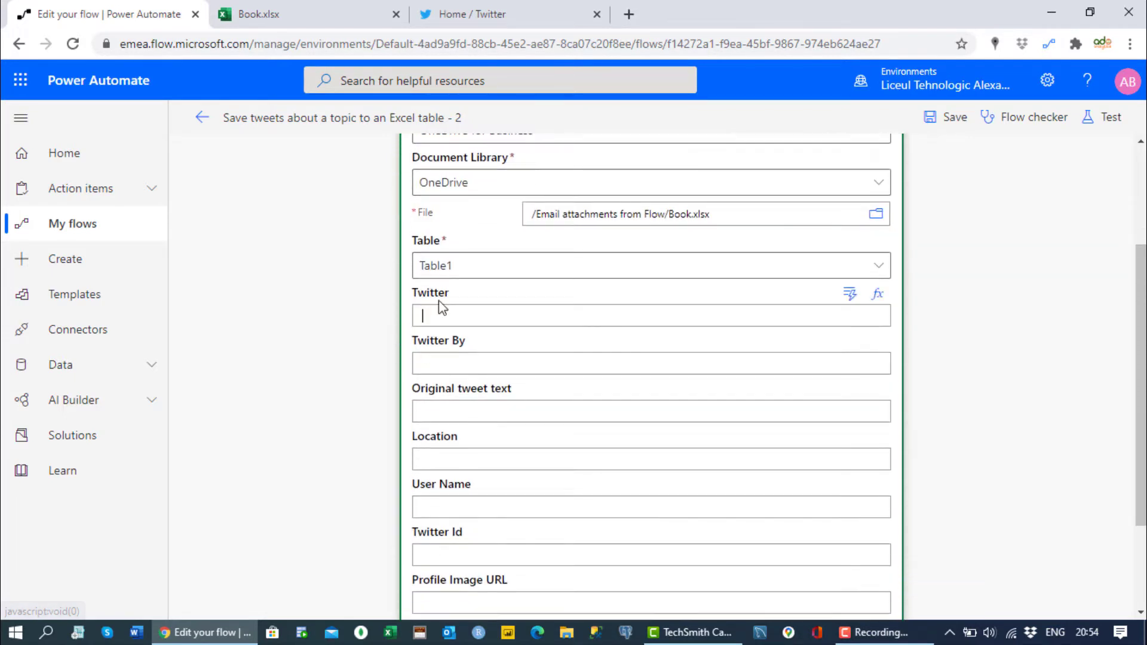
# Step: Check the column headers of the tweet table in Book.xlsx and return to the flow editor in Power Automate
pyautogui.click(239, 12)
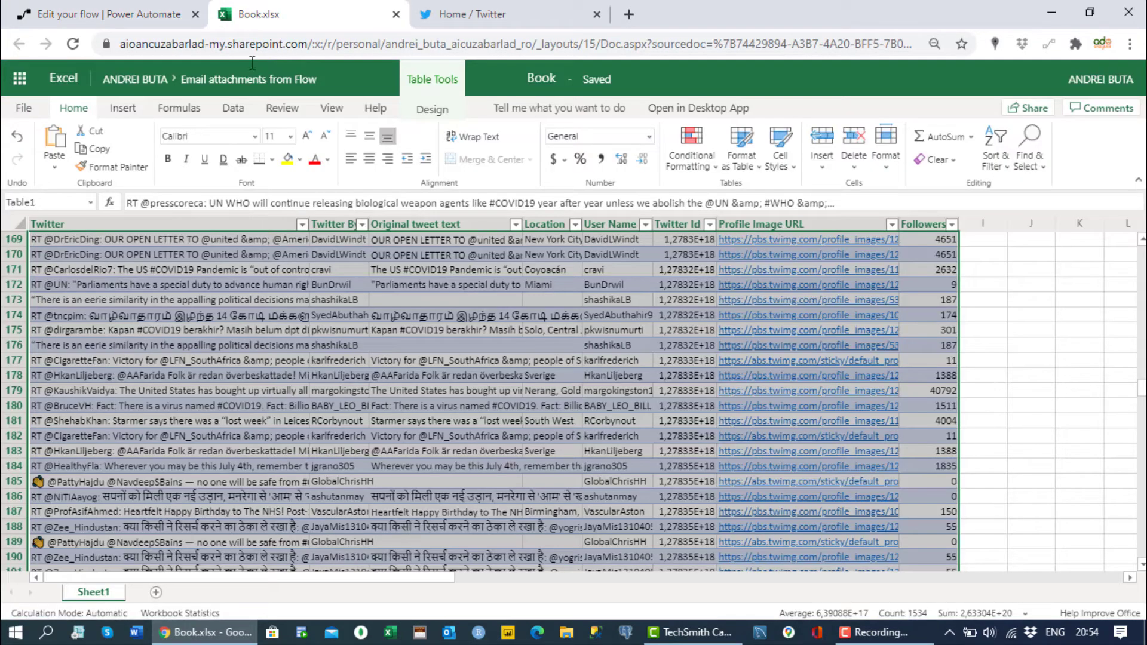
pyautogui.scroll(-10, 99, 343)
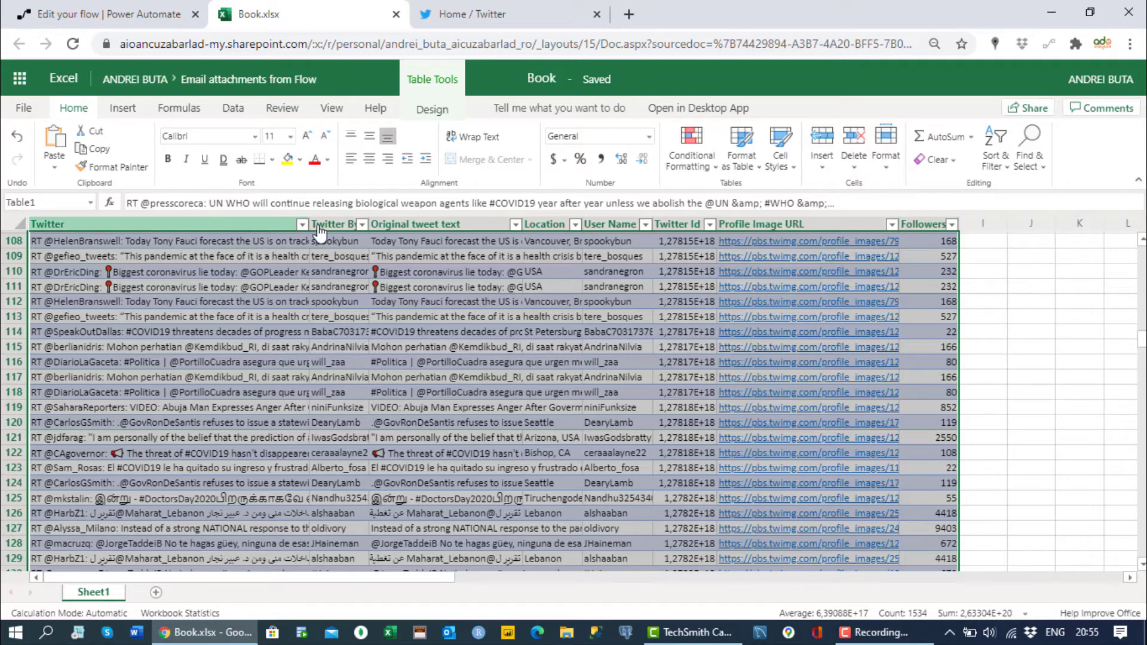
pyautogui.click(97, 8)
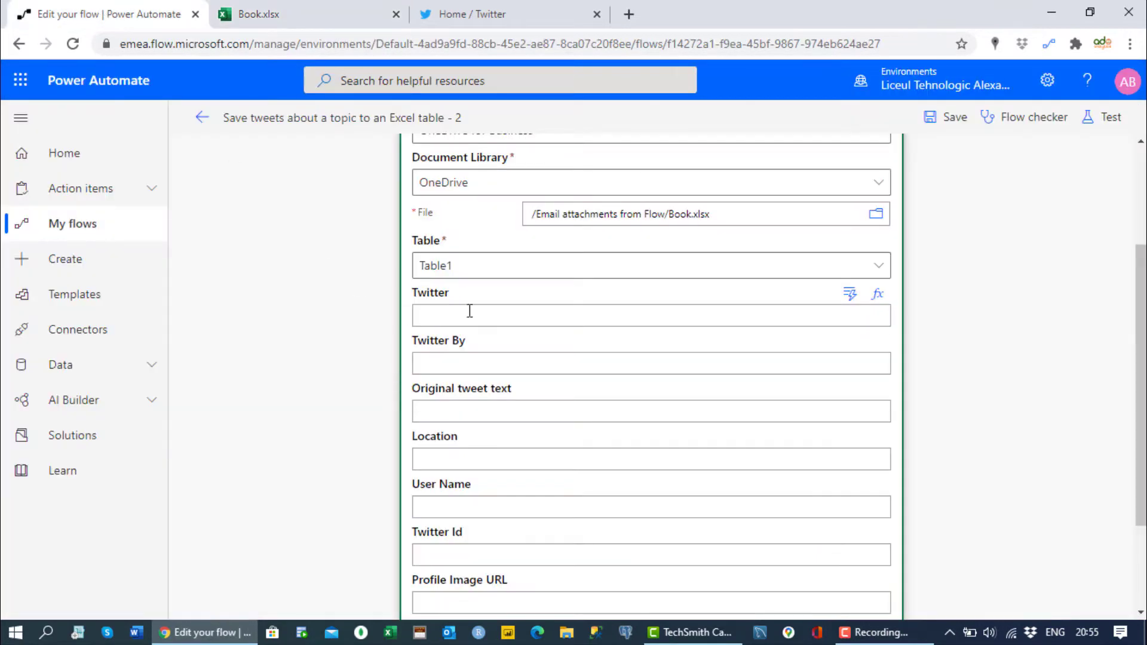
# Step: Map the Twitter column to the Tweet text dynamic value and the Twitter By column to Tweeted by
pyautogui.click(851, 295)
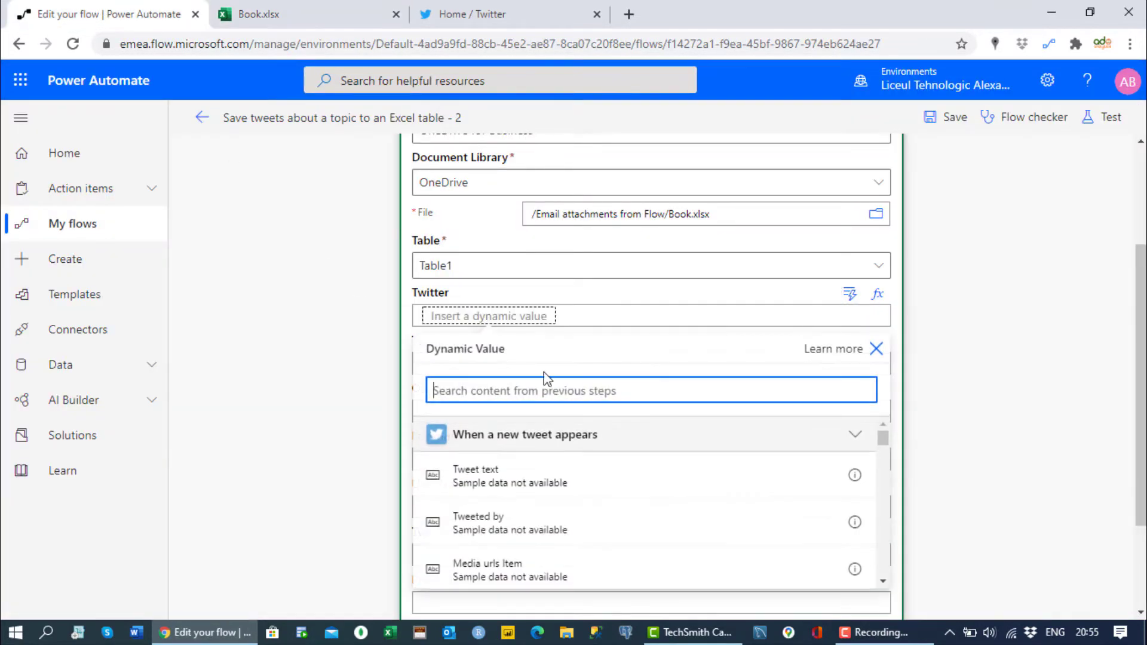
pyautogui.click(501, 477)
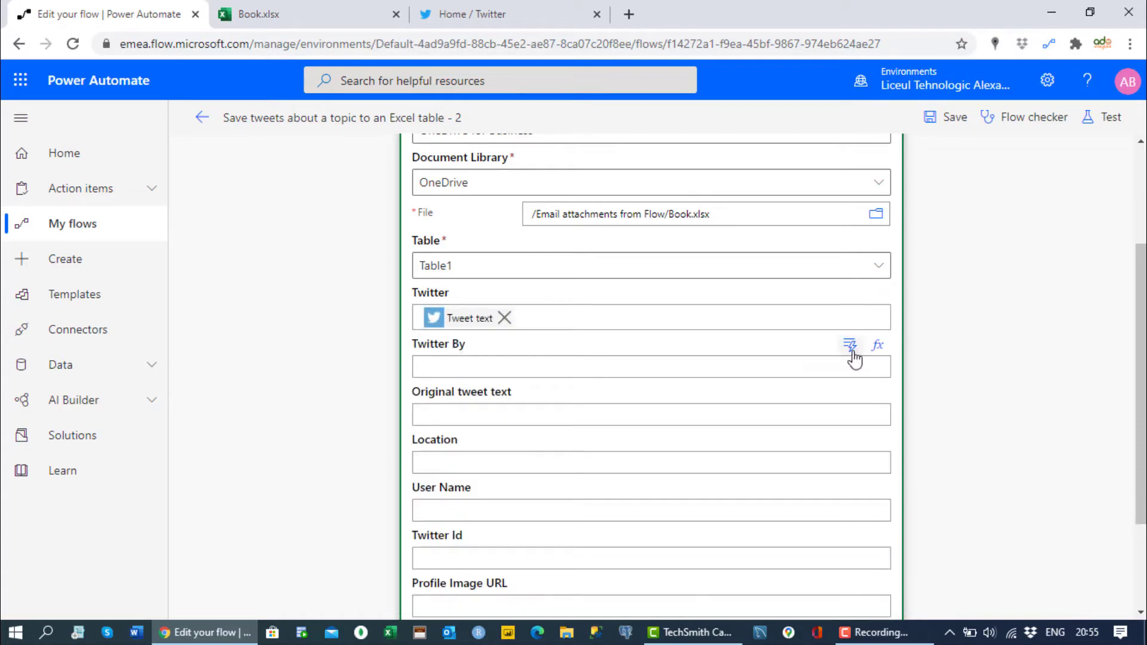
pyautogui.click(851, 348)
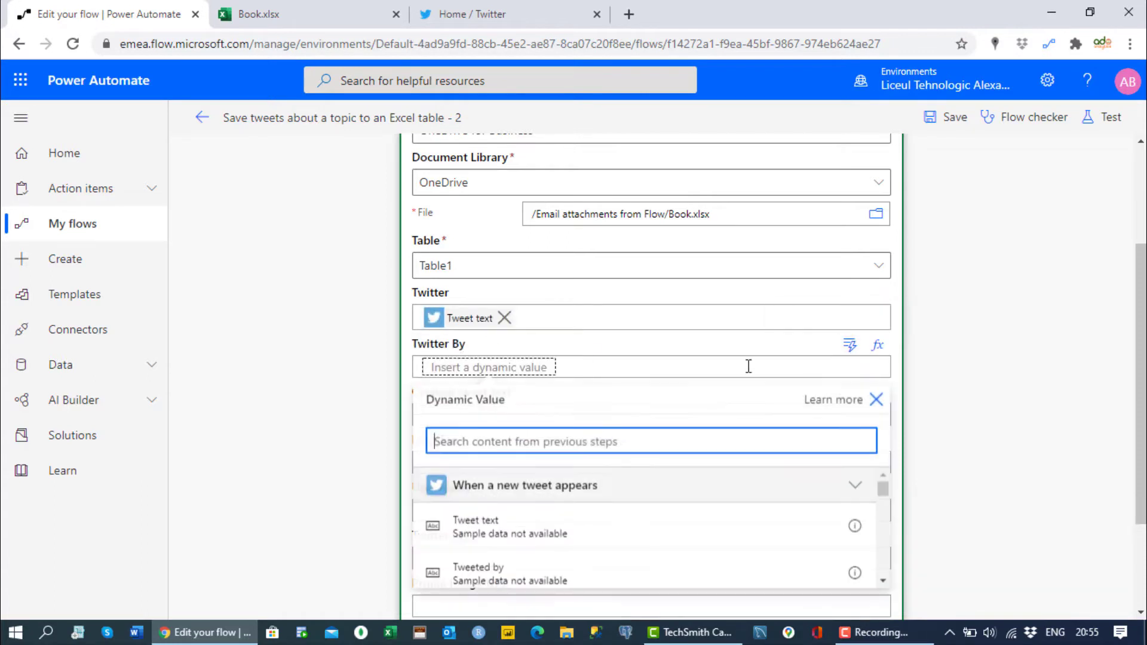
pyautogui.click(494, 572)
# Step: Map the Original tweet text column to the trigger's Original tweet text dynamic value
pyautogui.scroll(-2, 443, 442)
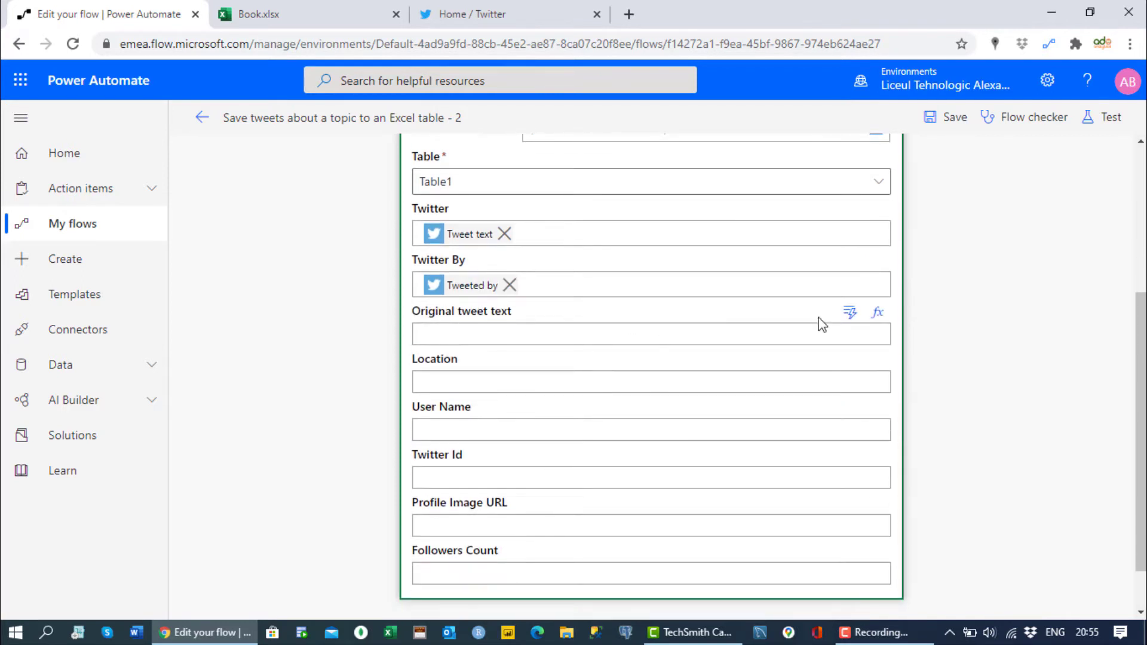
pyautogui.click(851, 314)
pyautogui.scroll(-1, 411, 462)
pyautogui.scroll(-1, 411, 468)
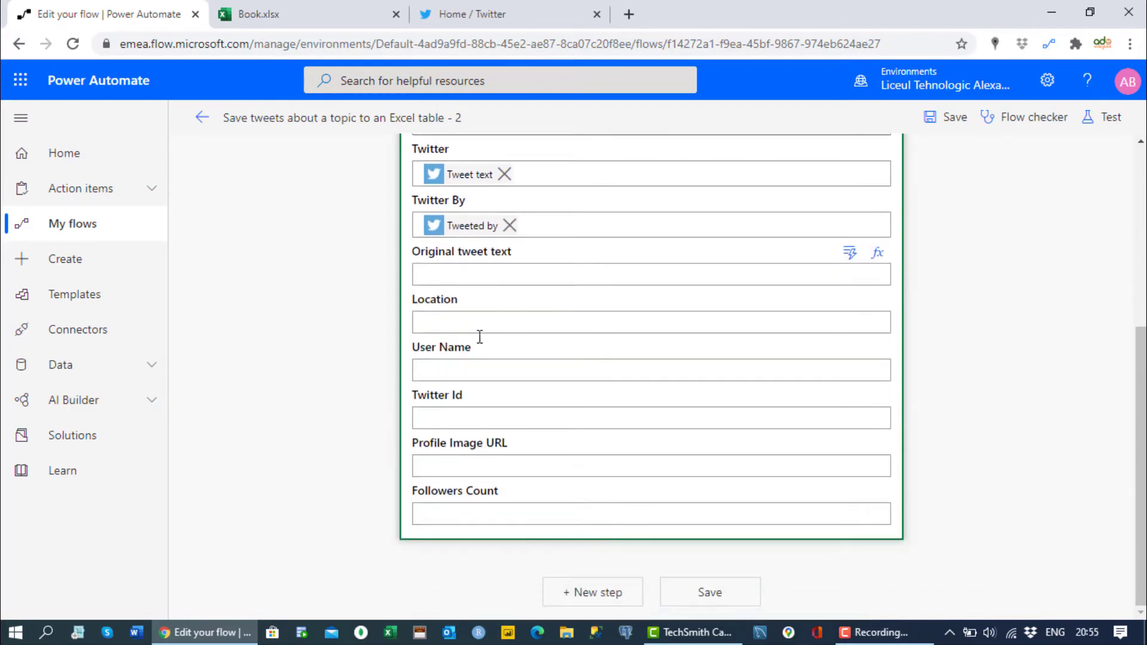
pyautogui.click(844, 253)
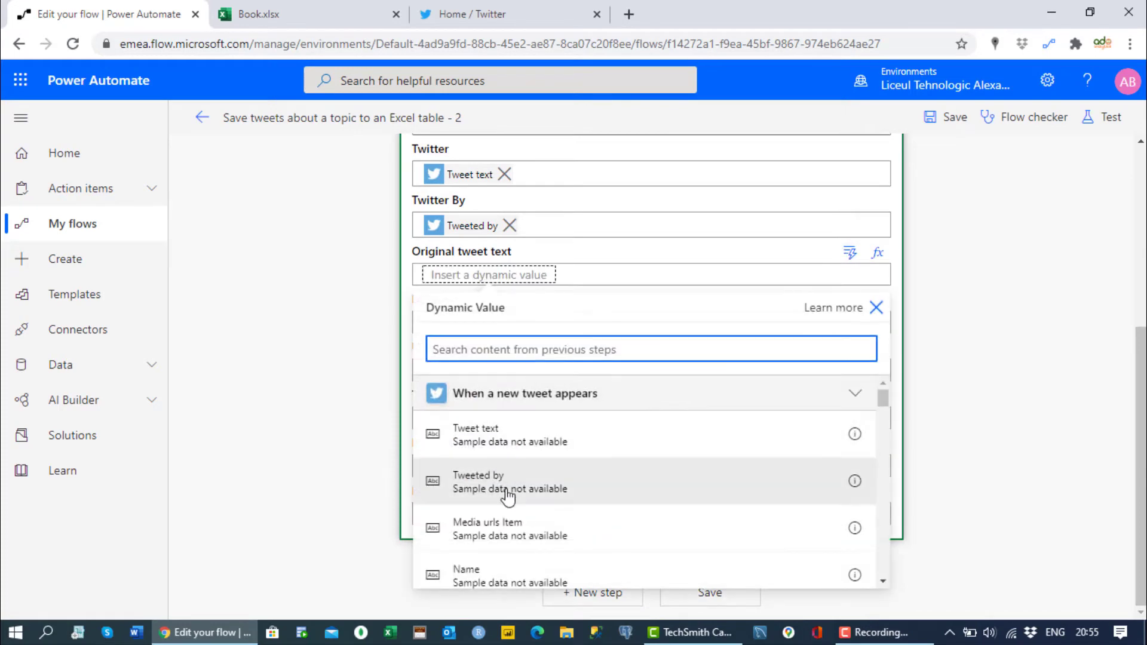
pyautogui.scroll(-1, 511, 517)
pyautogui.scroll(-8, 510, 513)
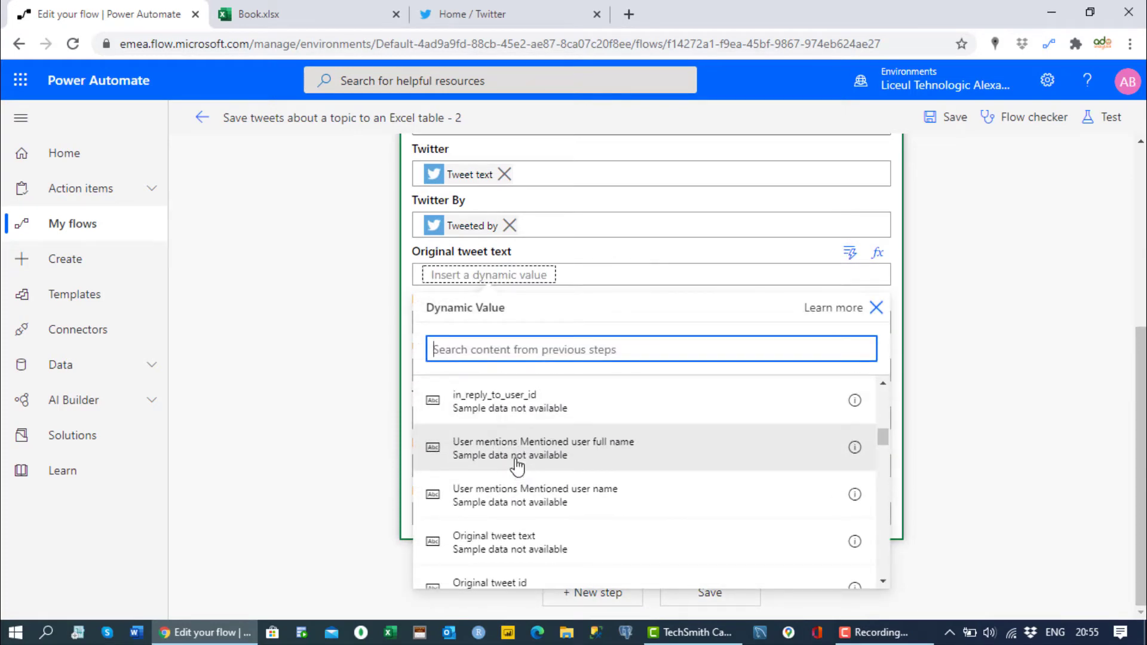
pyautogui.click(523, 543)
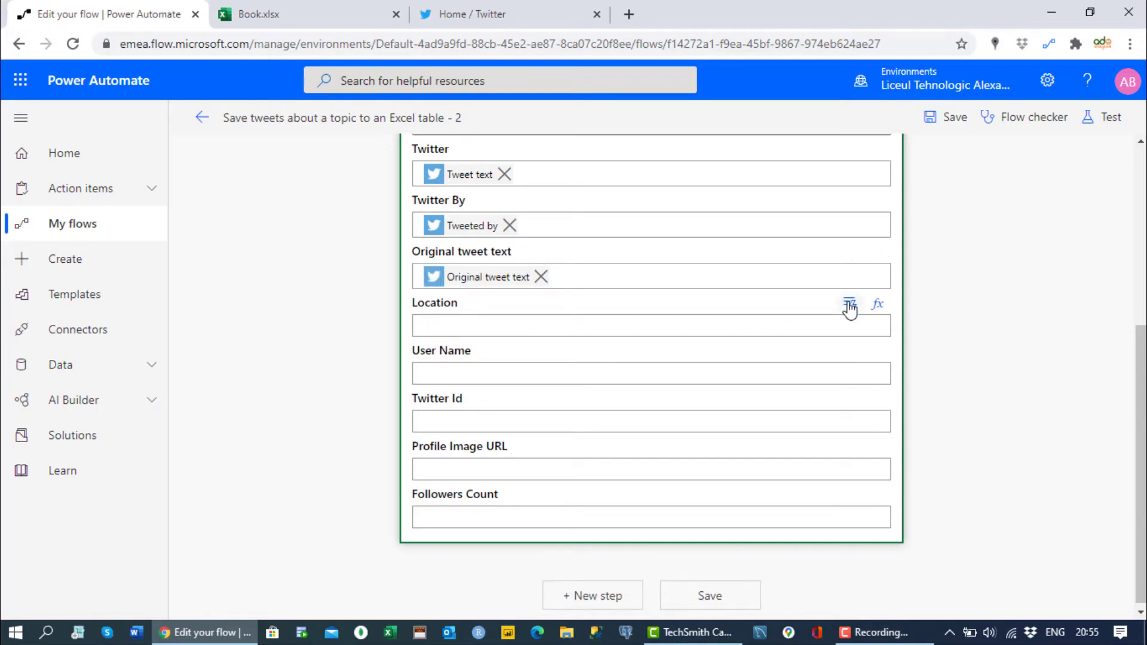
# Step: Map the Location column to the Location dynamic value and the User Name column to User name
pyautogui.click(849, 305)
pyautogui.scroll(-3, 502, 496)
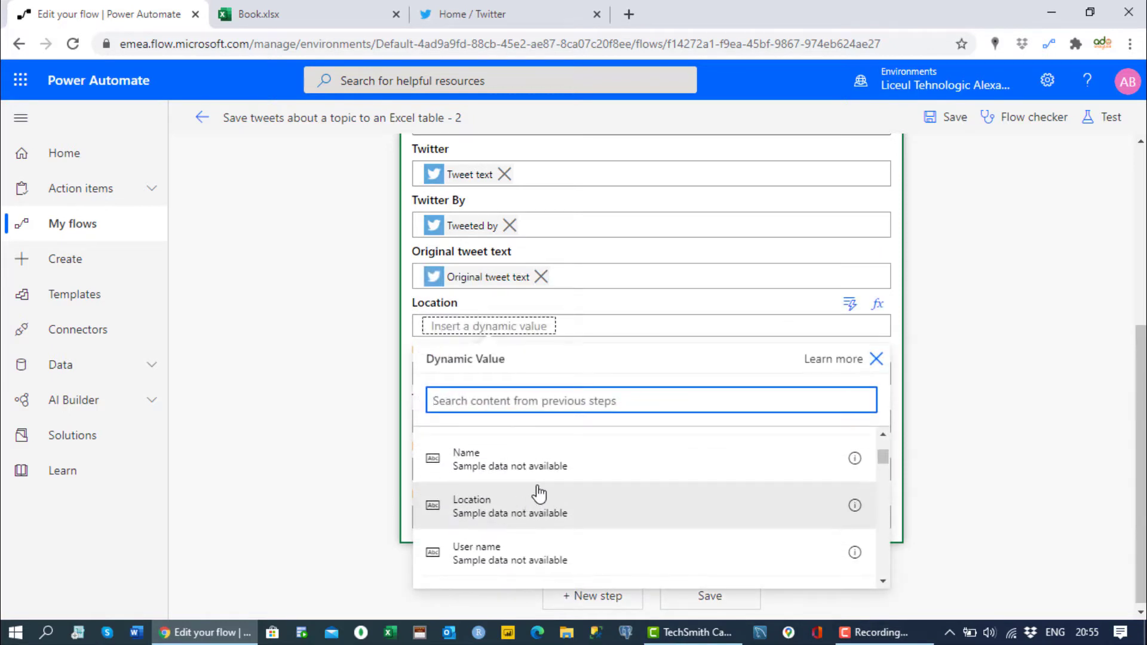
pyautogui.click(525, 507)
pyautogui.click(472, 379)
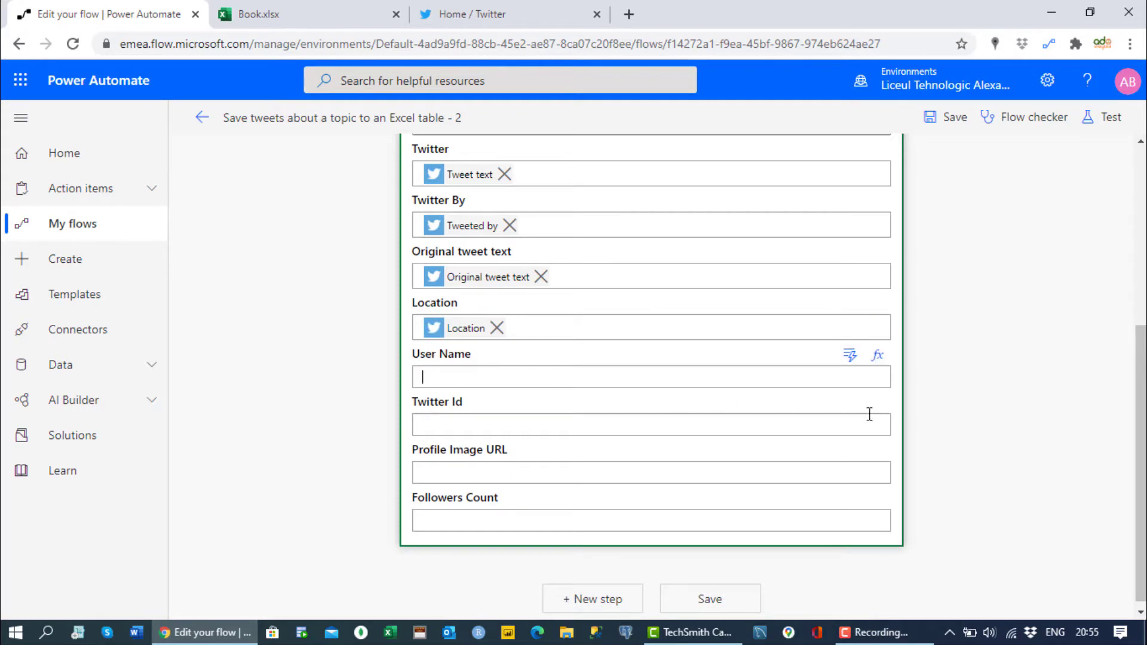
pyautogui.click(850, 355)
pyautogui.scroll(-2, 502, 487)
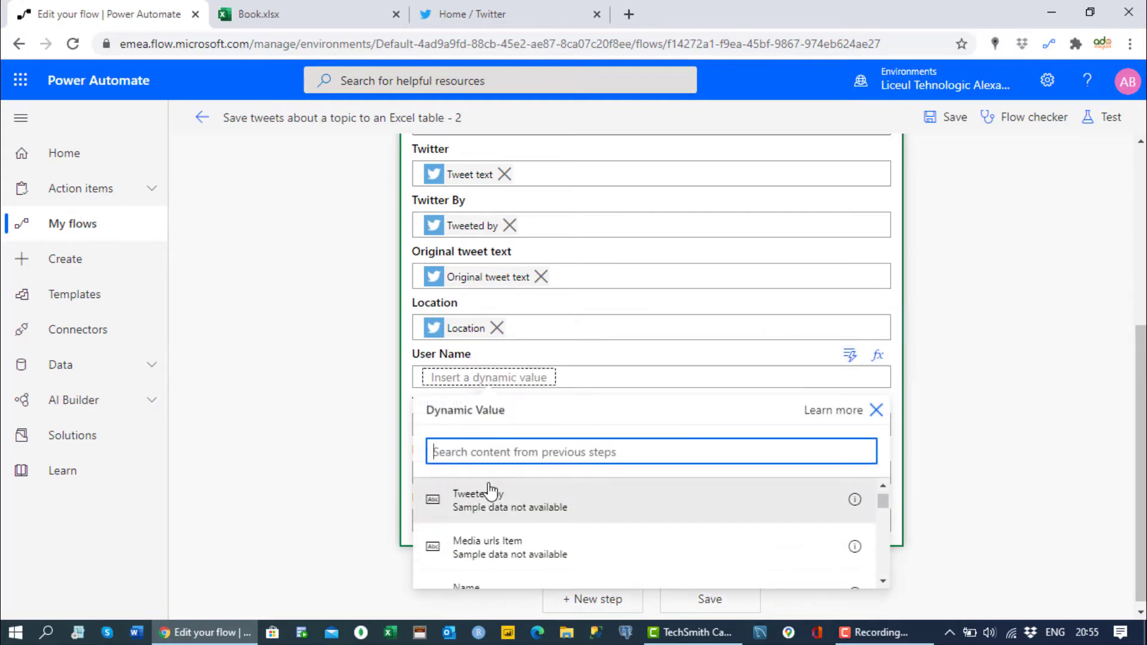
pyautogui.scroll(-3, 543, 508)
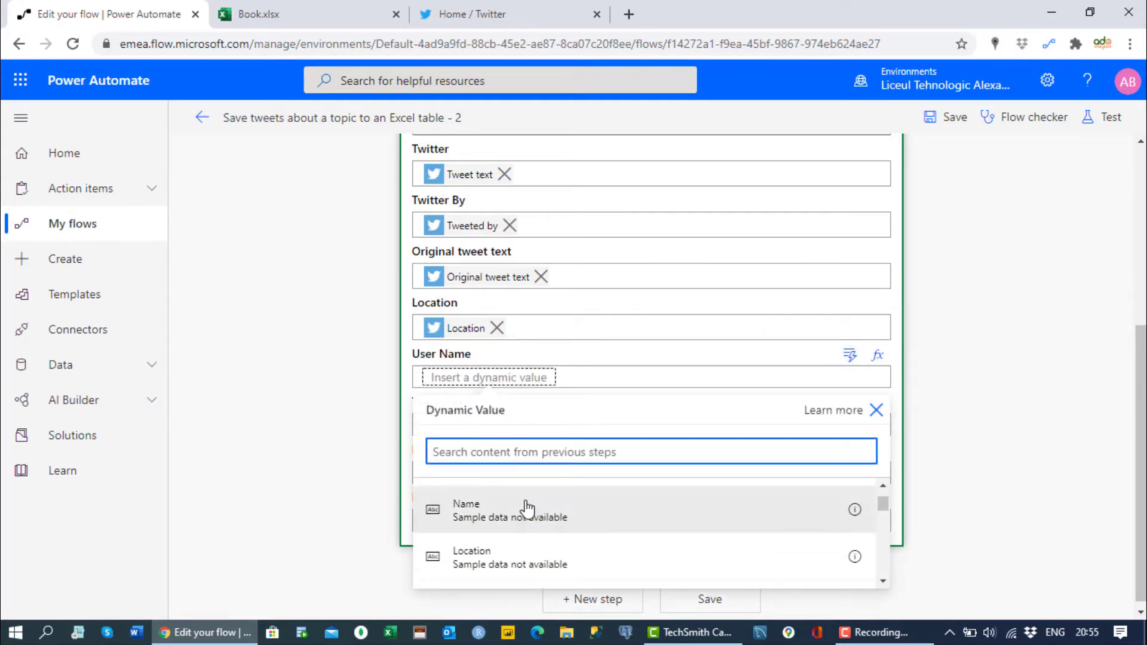
pyautogui.scroll(-2, 525, 508)
pyautogui.click(525, 514)
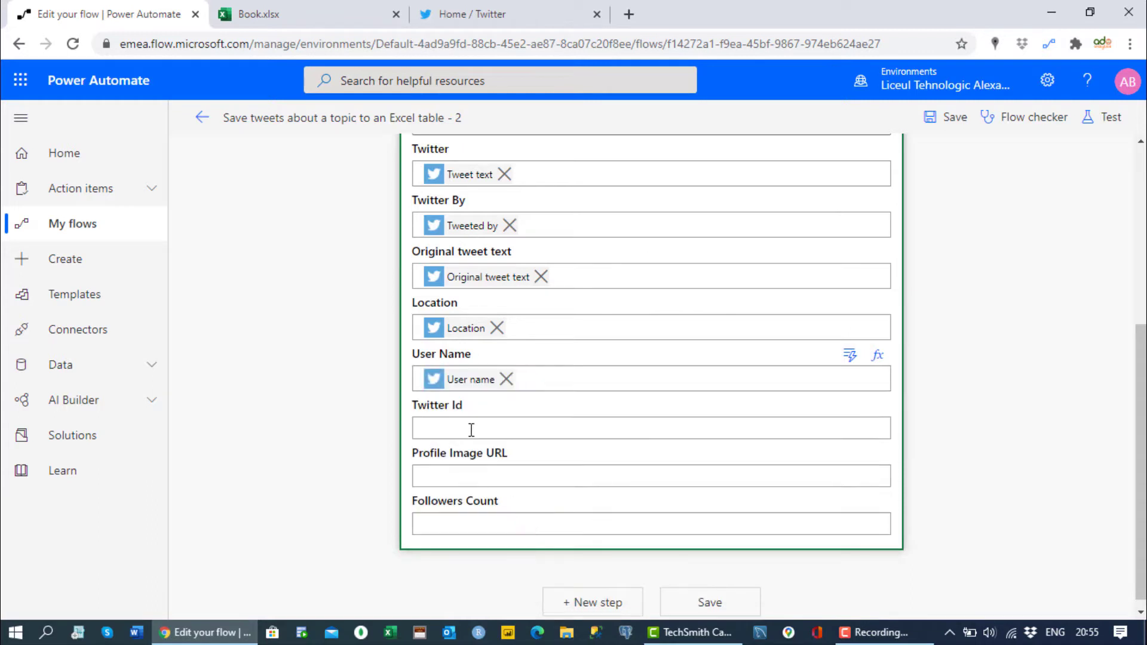
# Step: Map the Twitter Id column to the trigger's Tweet id dynamic value
pyautogui.click(851, 407)
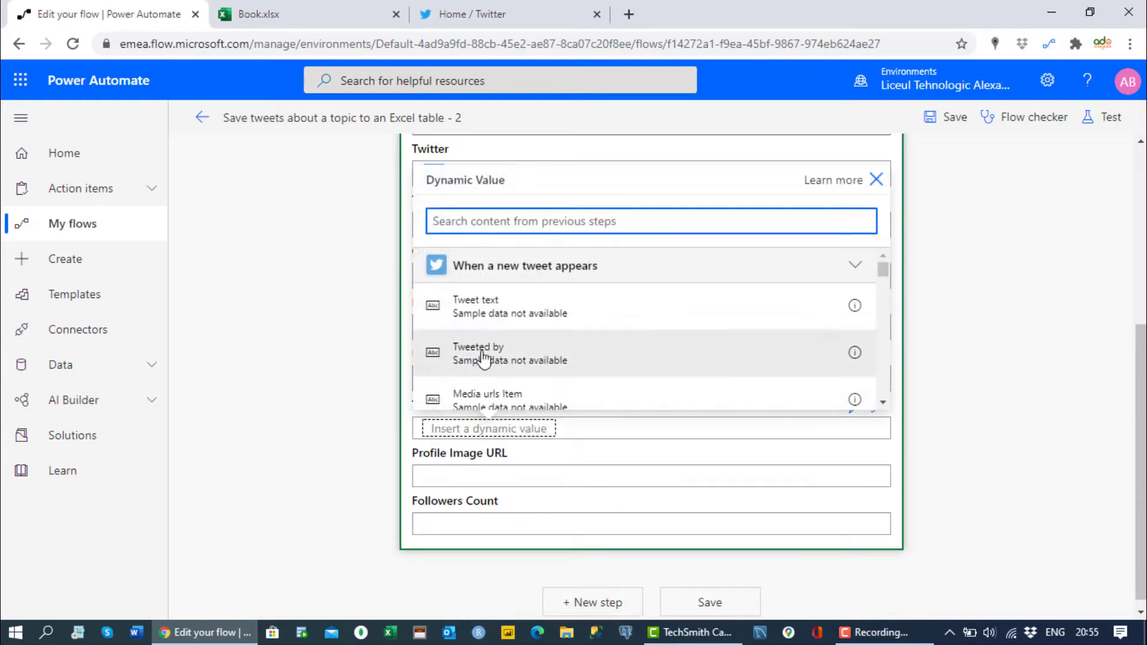
pyautogui.scroll(-5, 526, 353)
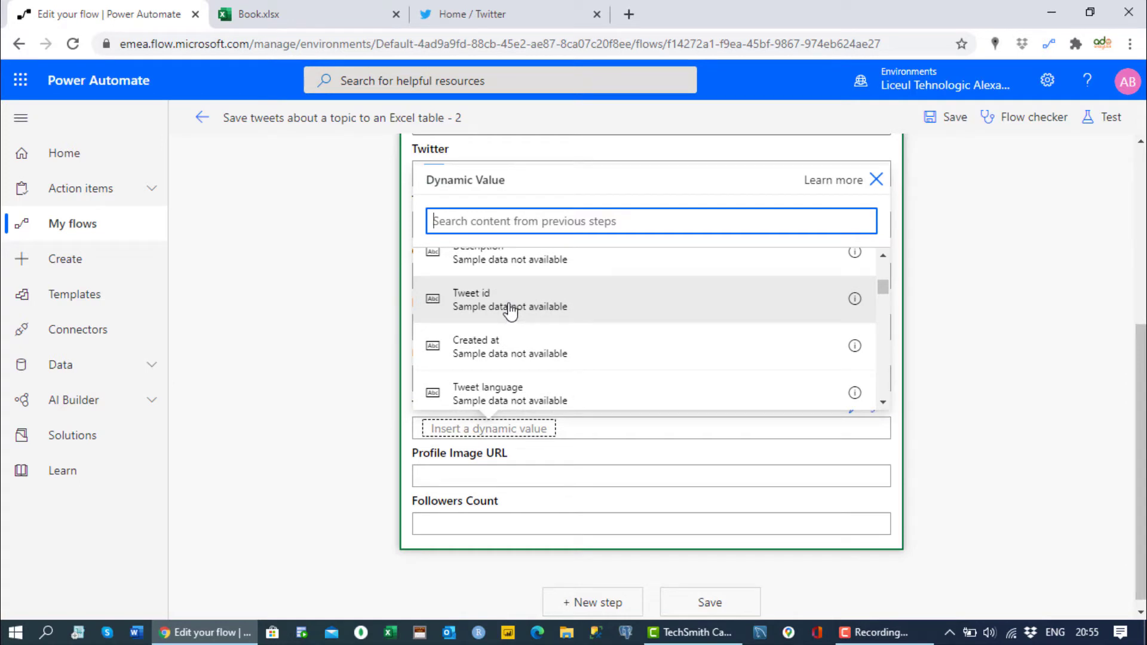
pyautogui.click(511, 305)
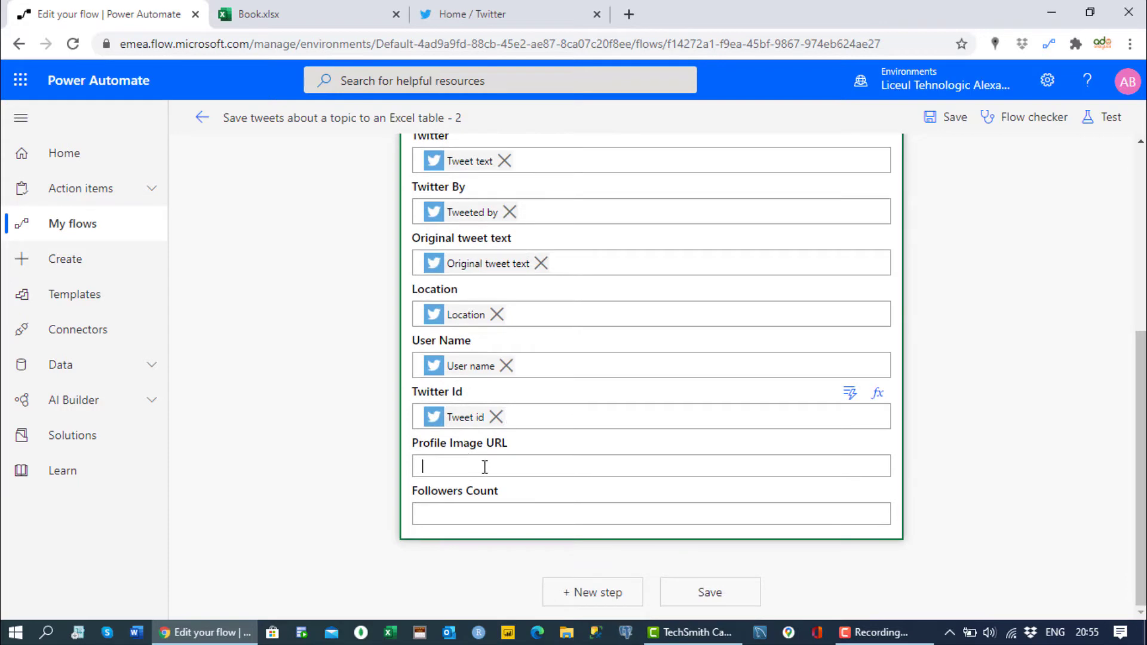
pyautogui.click(850, 444)
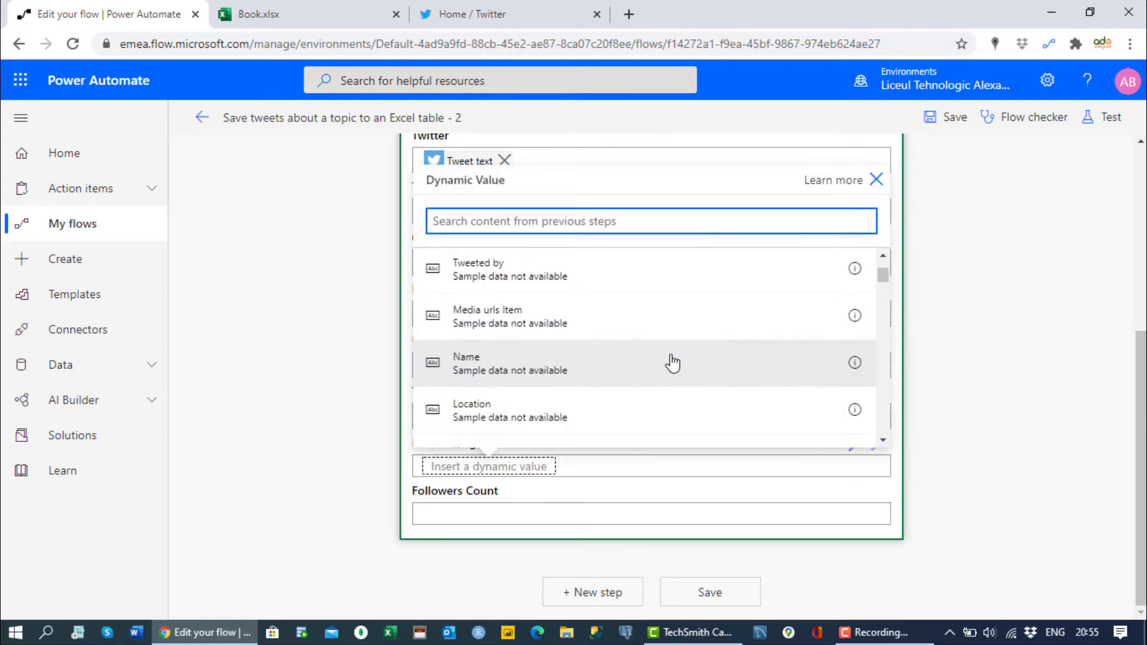
pyautogui.scroll(-5, 658, 359)
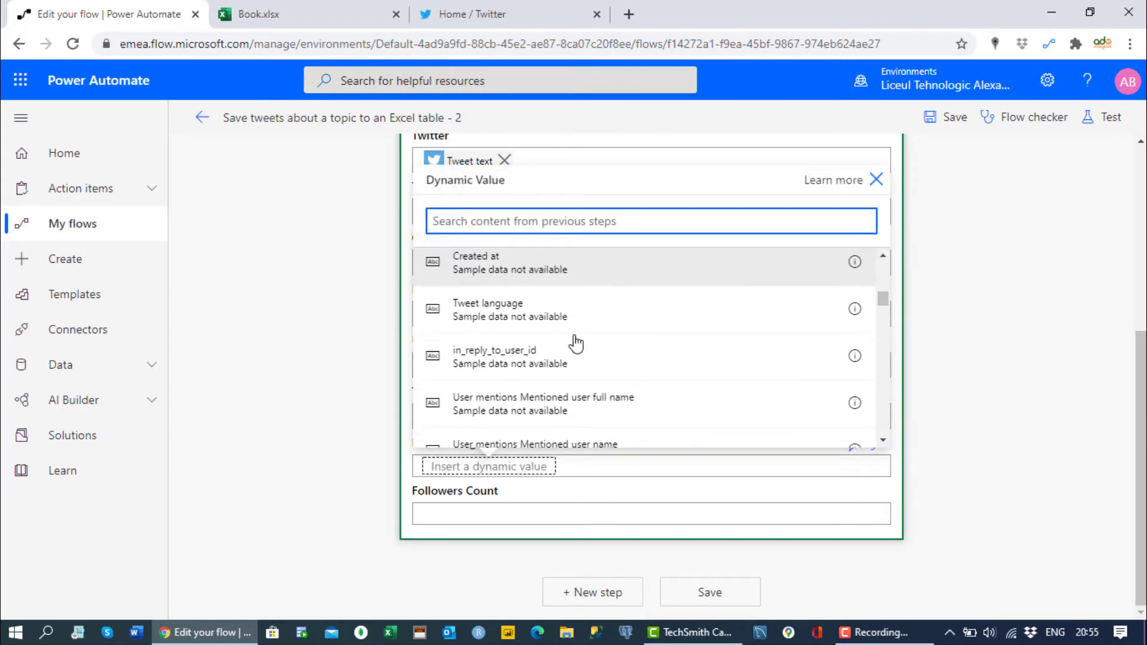
pyautogui.scroll(-3, 576, 342)
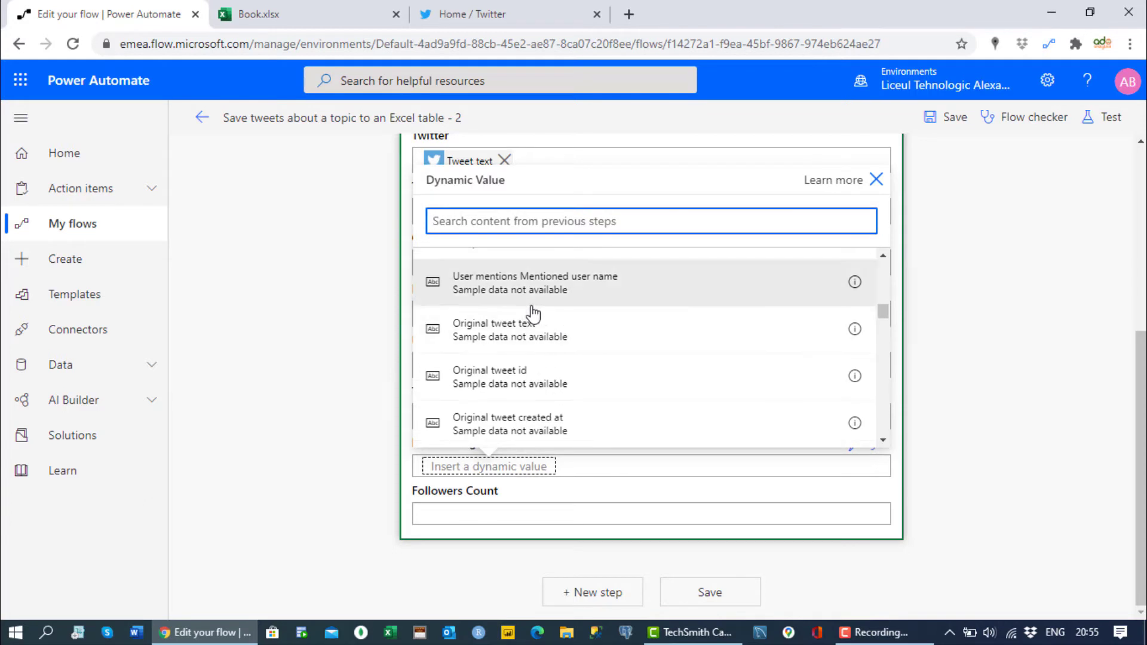
pyautogui.scroll(-5, 534, 314)
pyautogui.scroll(-9, 534, 323)
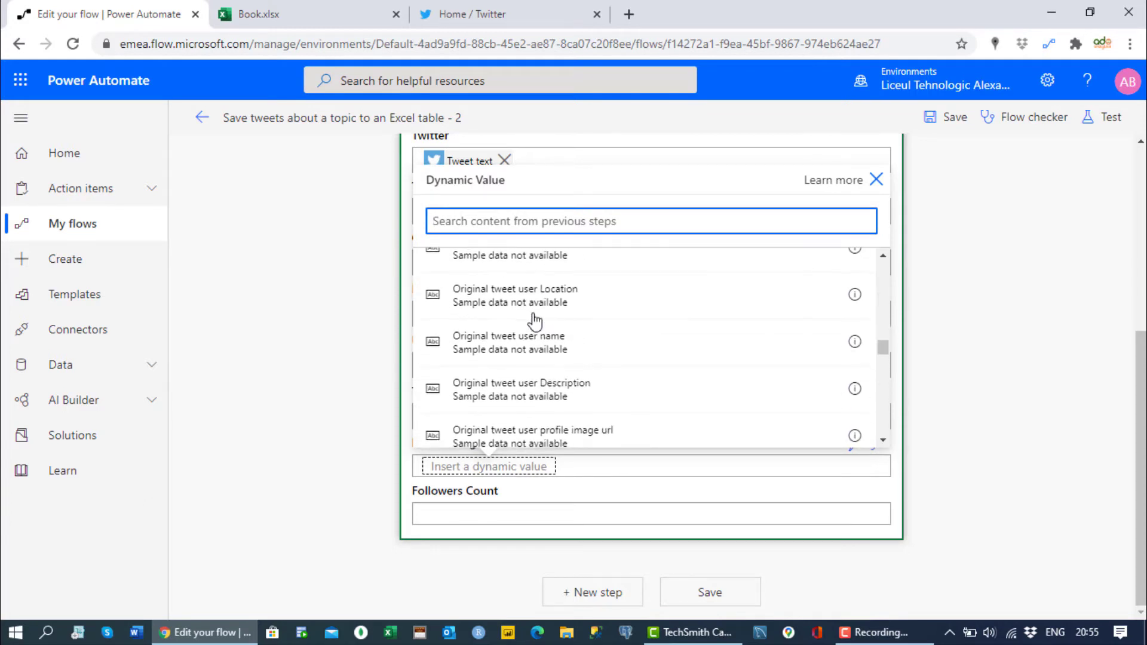
pyautogui.click(328, 391)
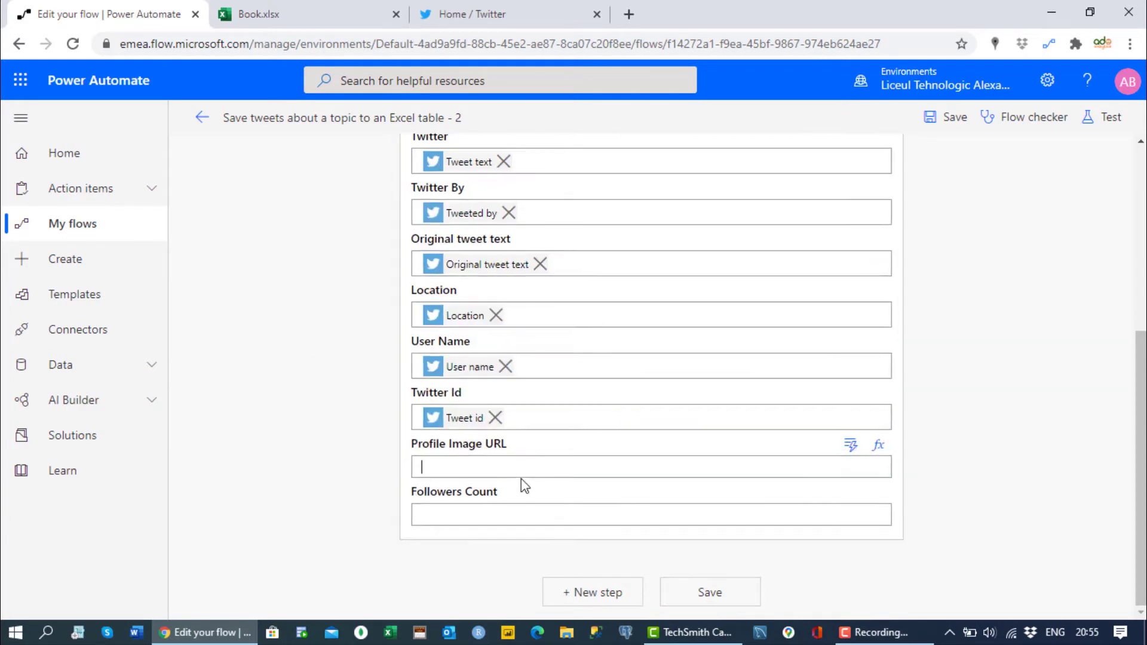
# Step: Search the dynamic values for "profile" and map the Profile Image URL column to Profile image url
pyautogui.click(513, 459)
pyautogui.click(842, 454)
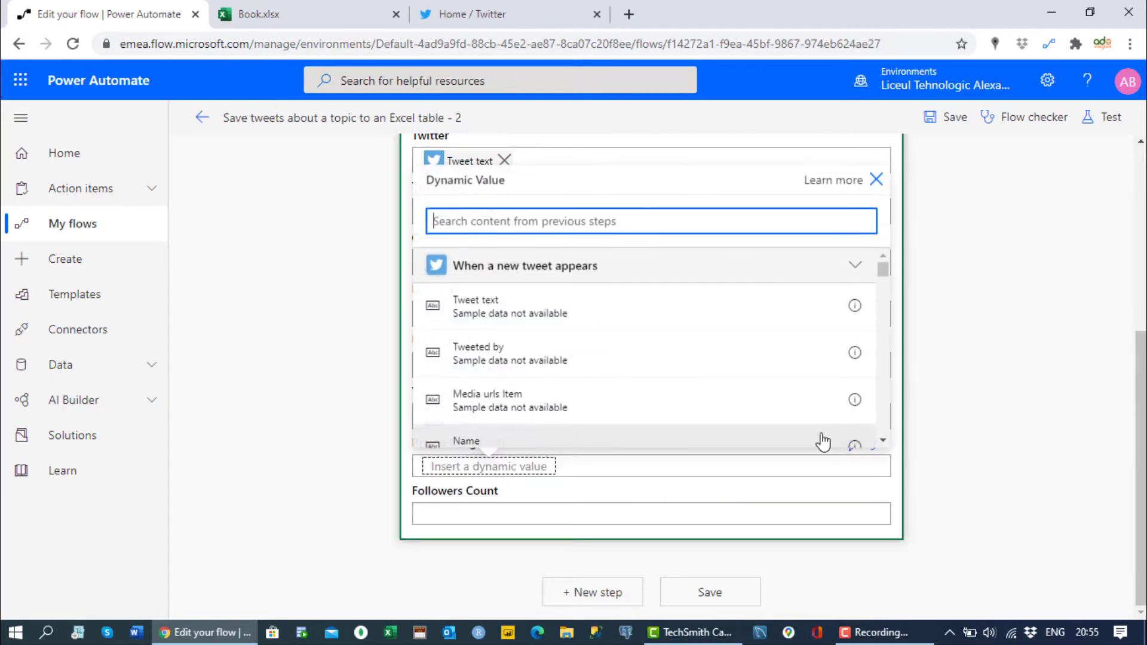
pyautogui.write('pr')
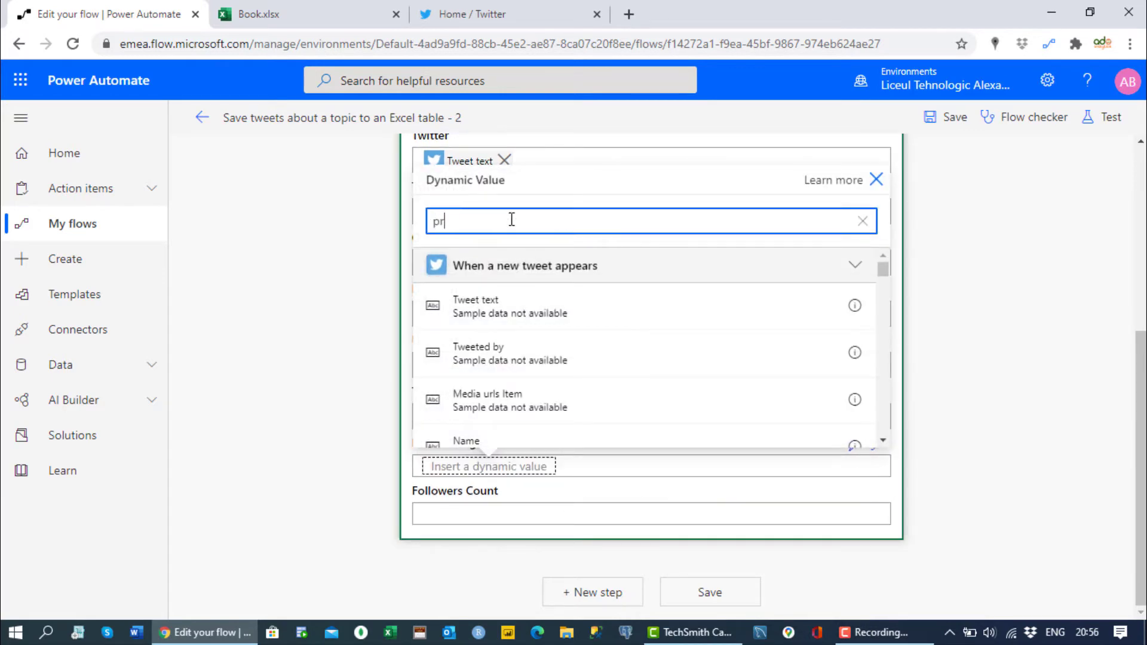
pyautogui.write('ofile')
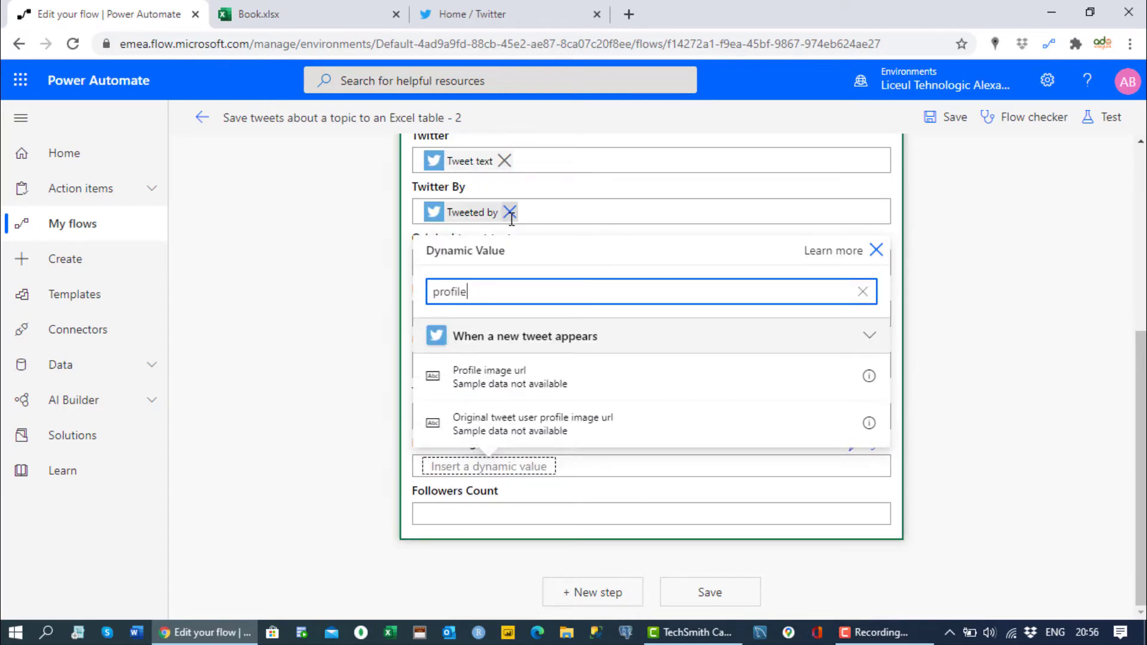
pyautogui.click(541, 370)
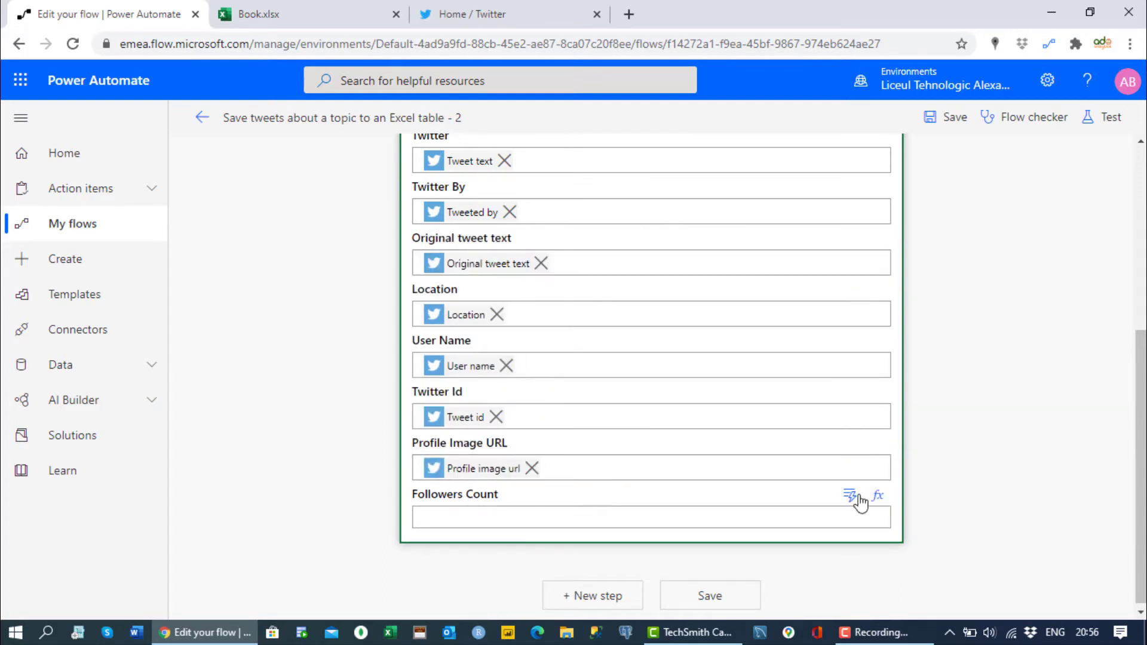
# Step: Search the dynamic values for "fol", map the Followers Count column to Followers count, and save the flow
pyautogui.click(858, 497)
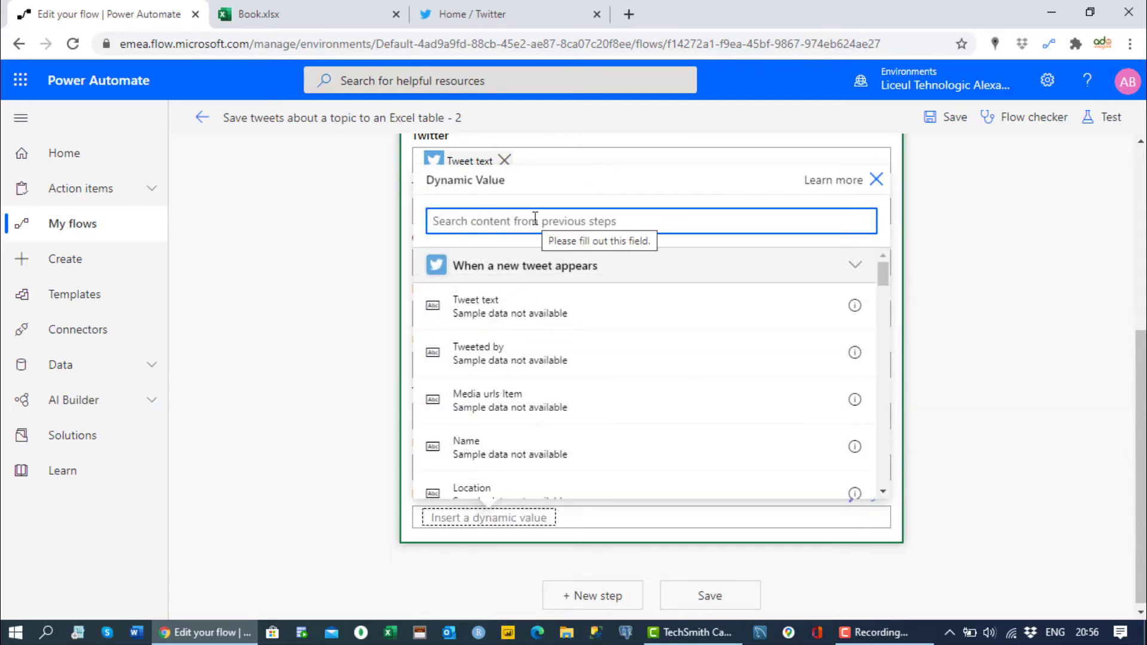
pyautogui.write('fol')
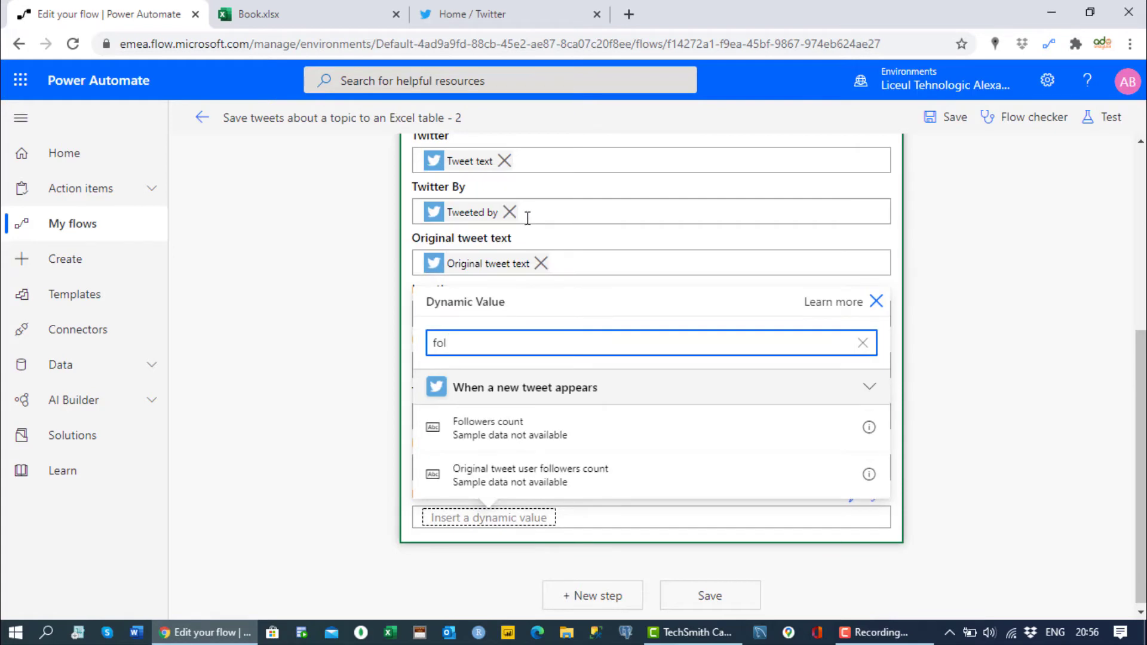
pyautogui.click(491, 428)
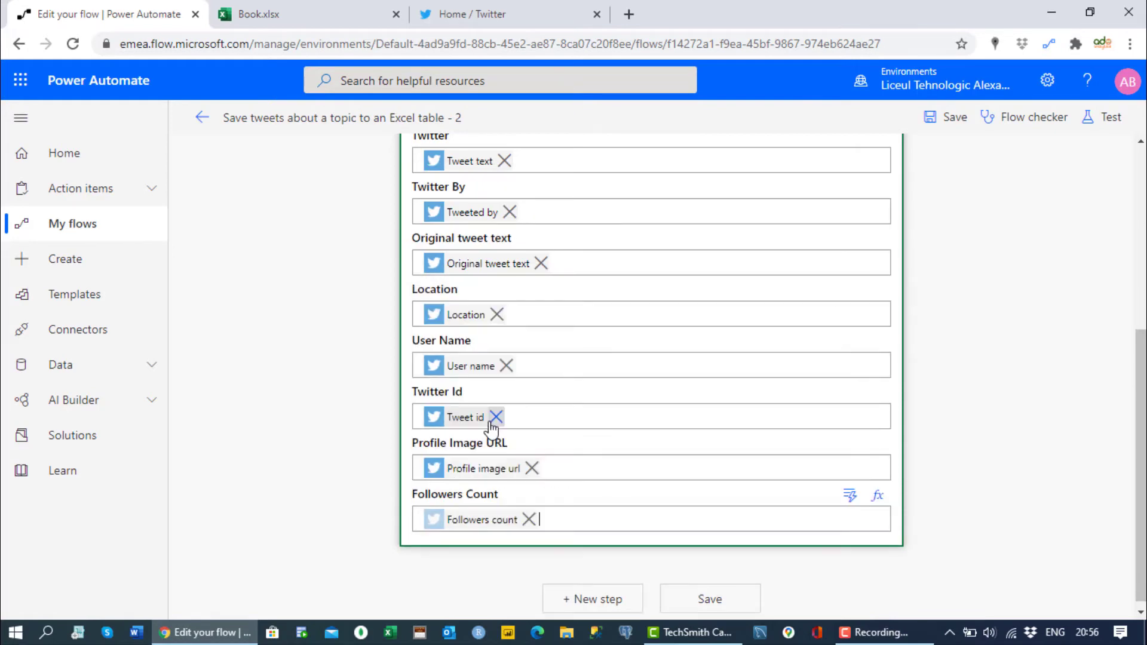
pyautogui.click(711, 600)
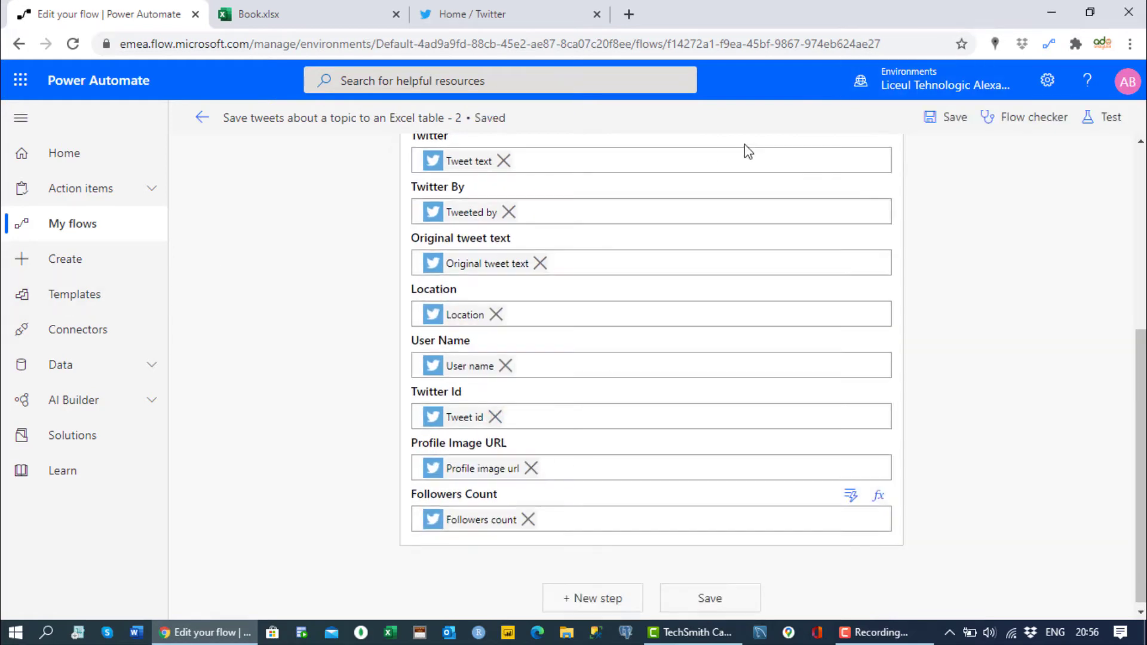
# Step: Run a test of the saved flow with the option to perform the trigger action yourself
pyautogui.click(1116, 118)
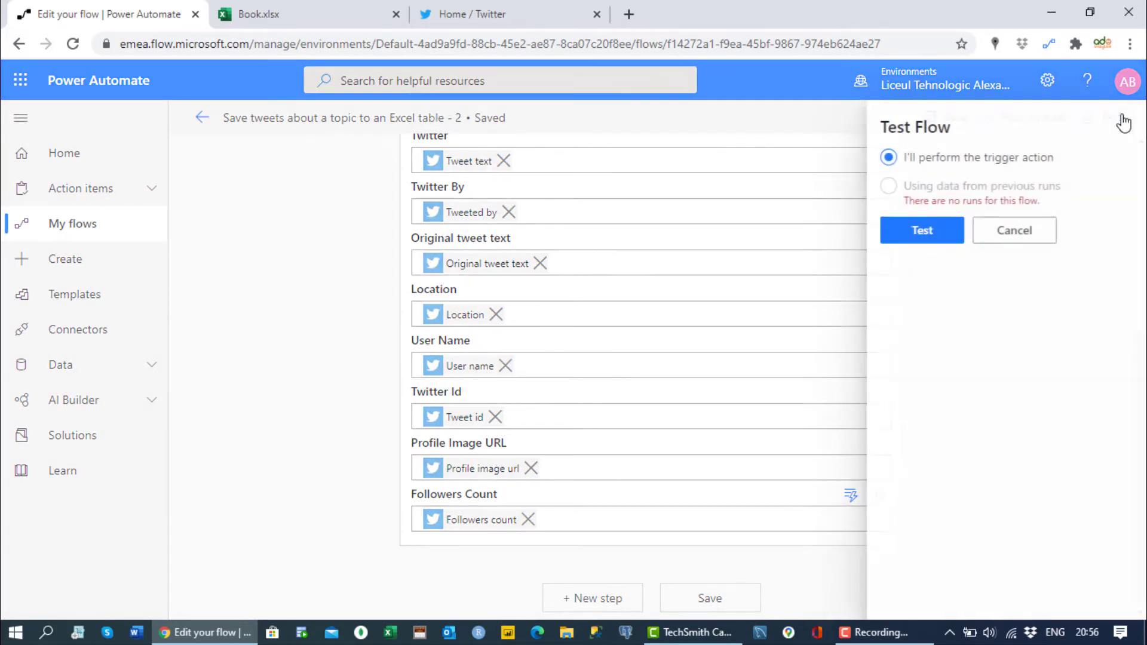
pyautogui.click(919, 230)
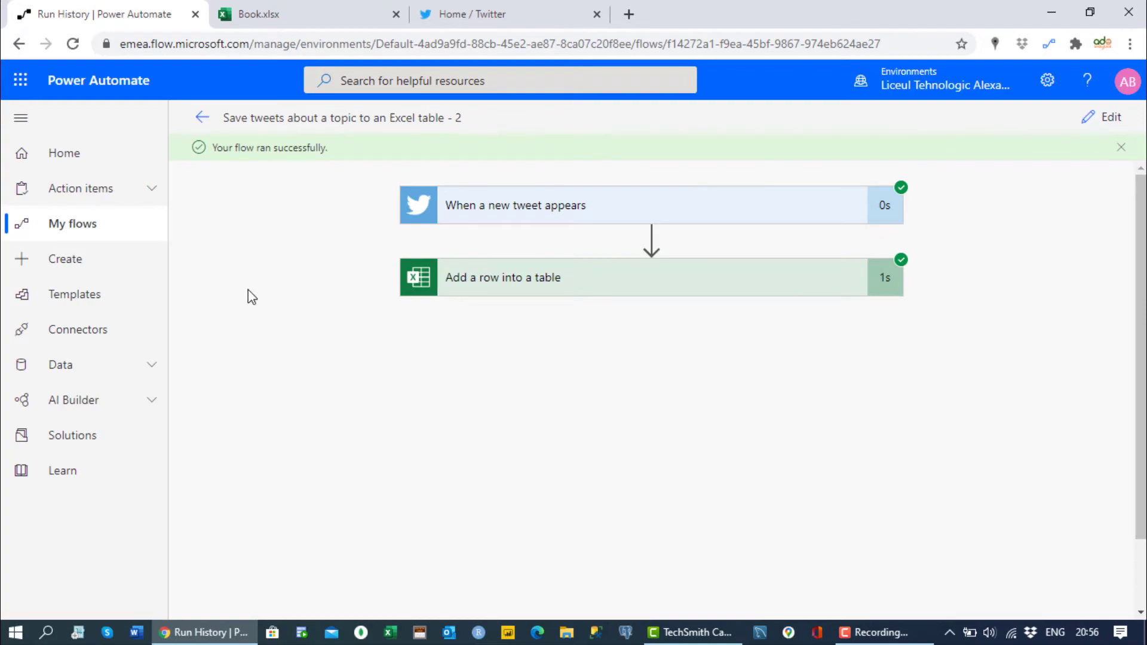
# Step: Switch to Book.xlsx and examine the newly added tweet rows at the end of Table1
pyautogui.click(257, 12)
pyautogui.scroll(-3, 604, 309)
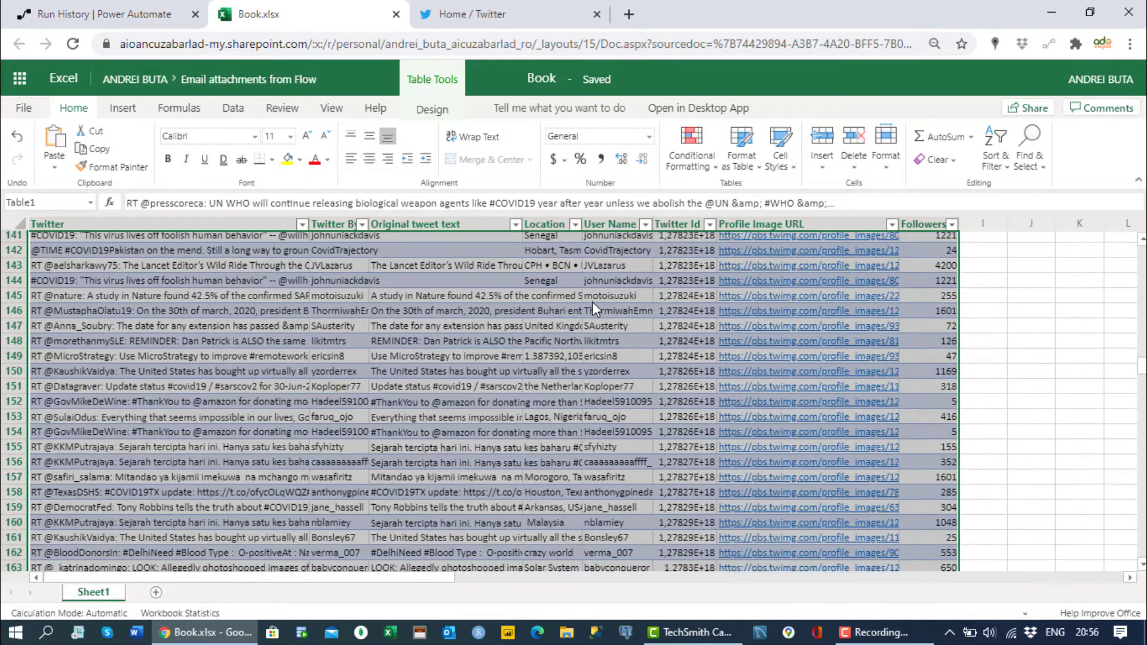
pyautogui.scroll(-10, 593, 302)
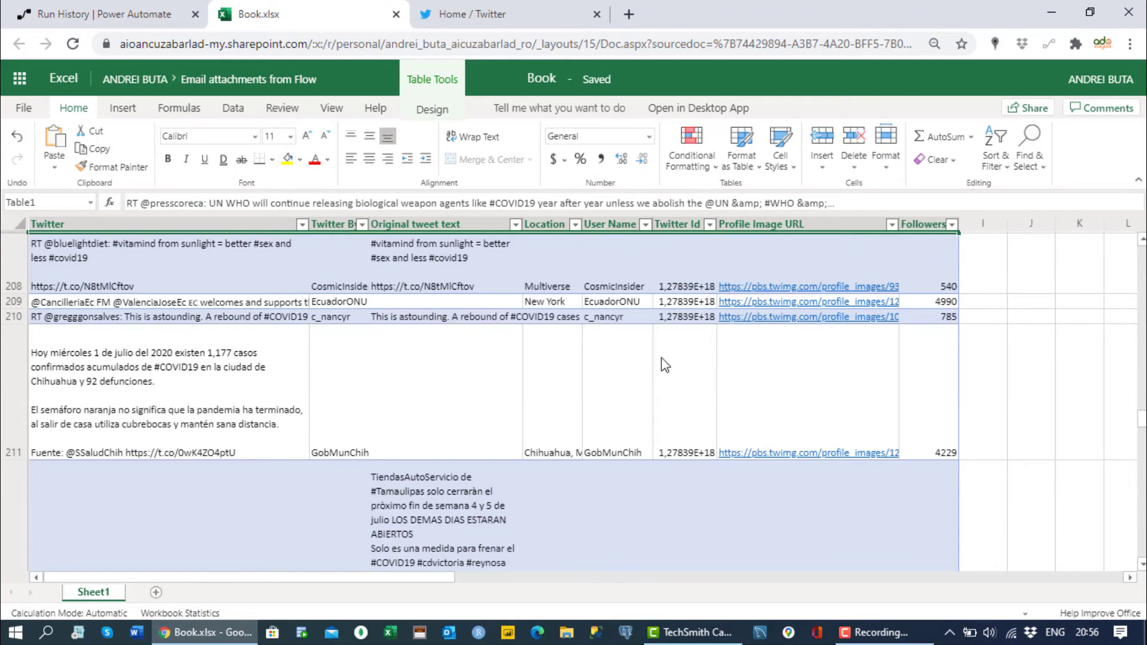
pyautogui.scroll(4, 314, 360)
pyautogui.scroll(-3, 321, 371)
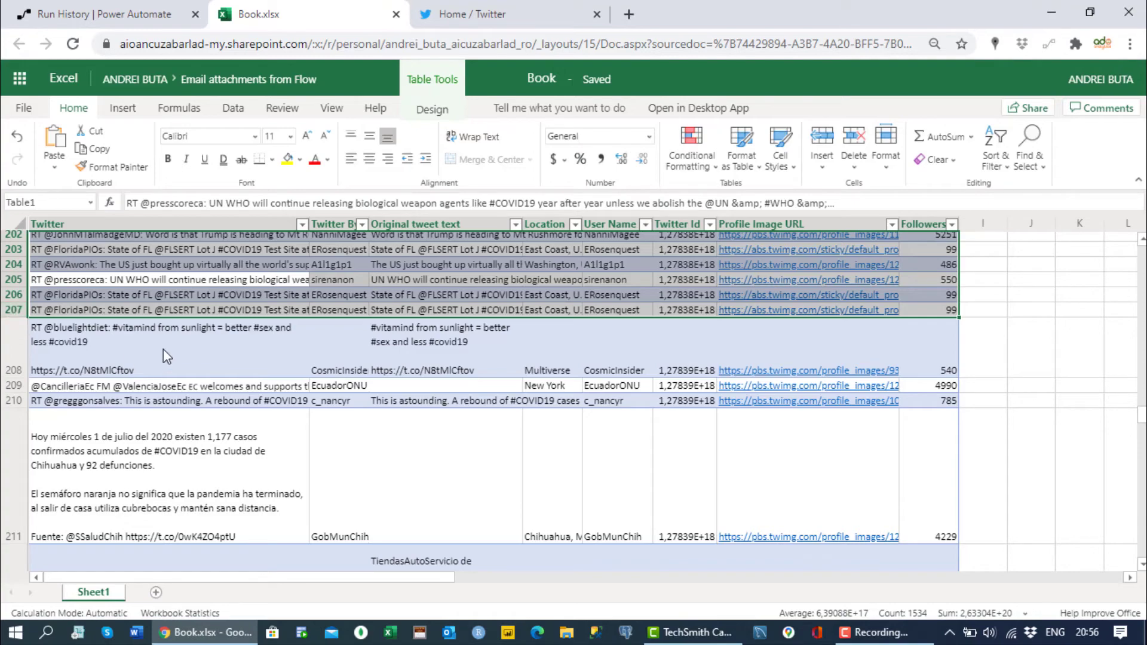
pyautogui.scroll(-4, 163, 349)
pyautogui.scroll(-5, 164, 363)
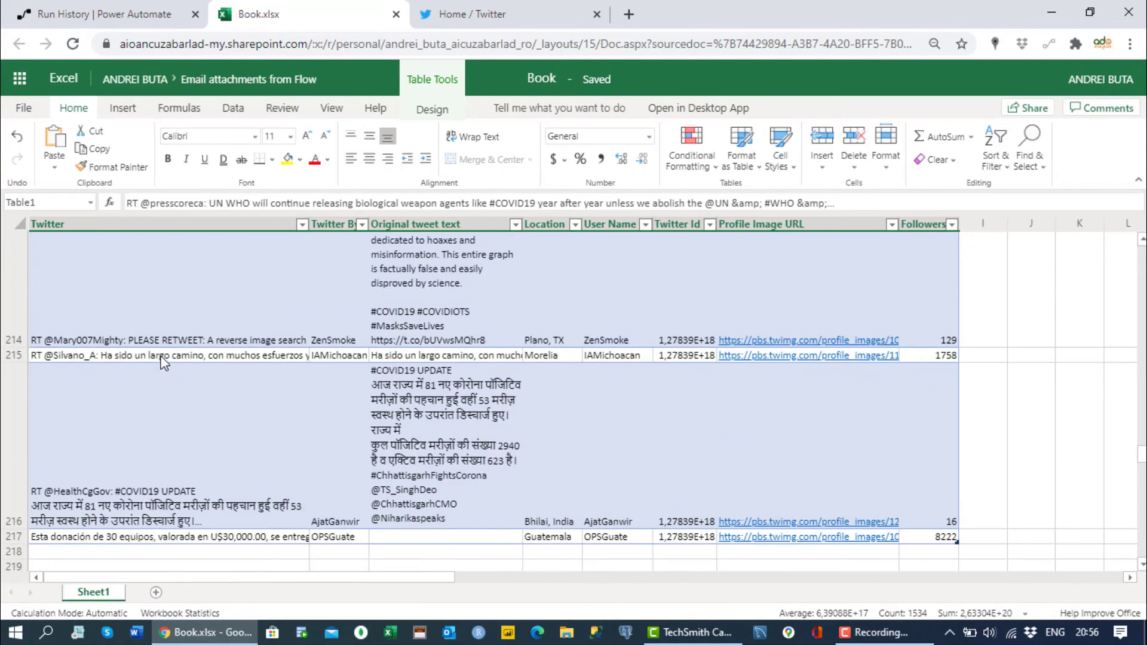
pyautogui.scroll(2, 173, 365)
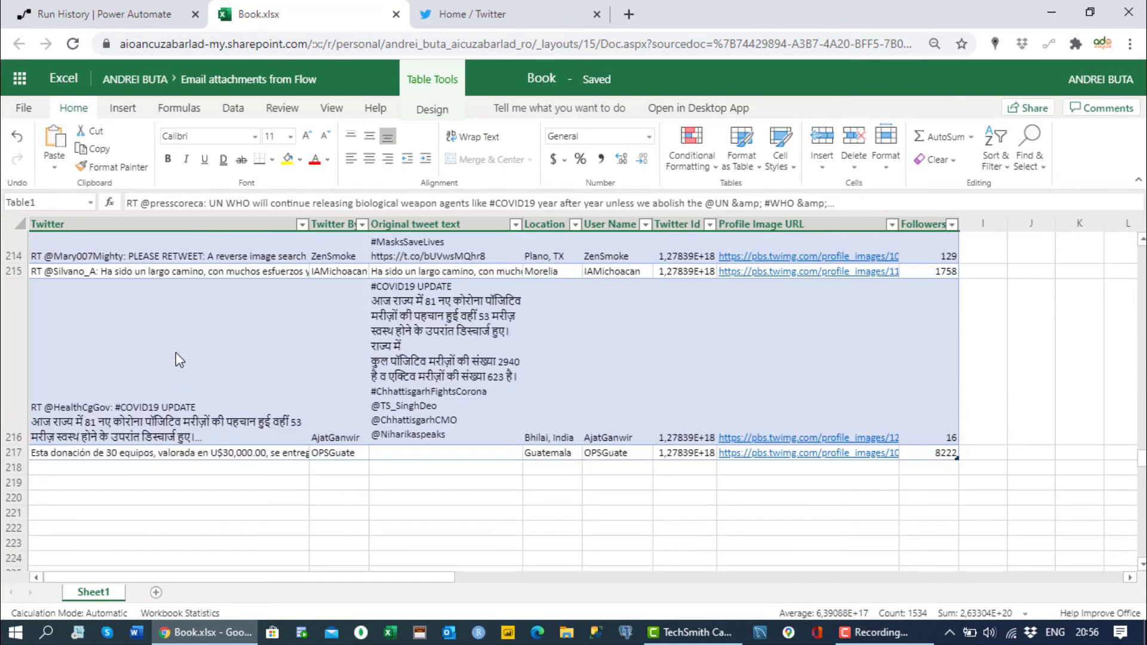
# Step: Select all the data in Table1 and toggle Wrap Text for its cells
pyautogui.click(176, 352)
pyautogui.hotkey('ctrl', 'a')
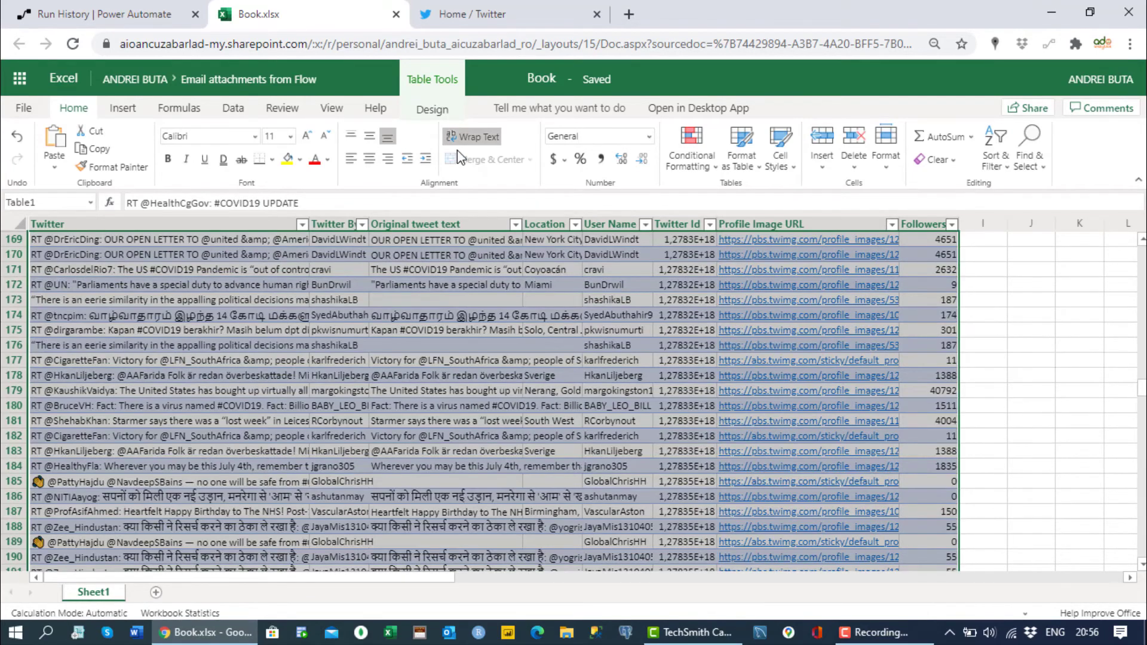
pyautogui.click(464, 142)
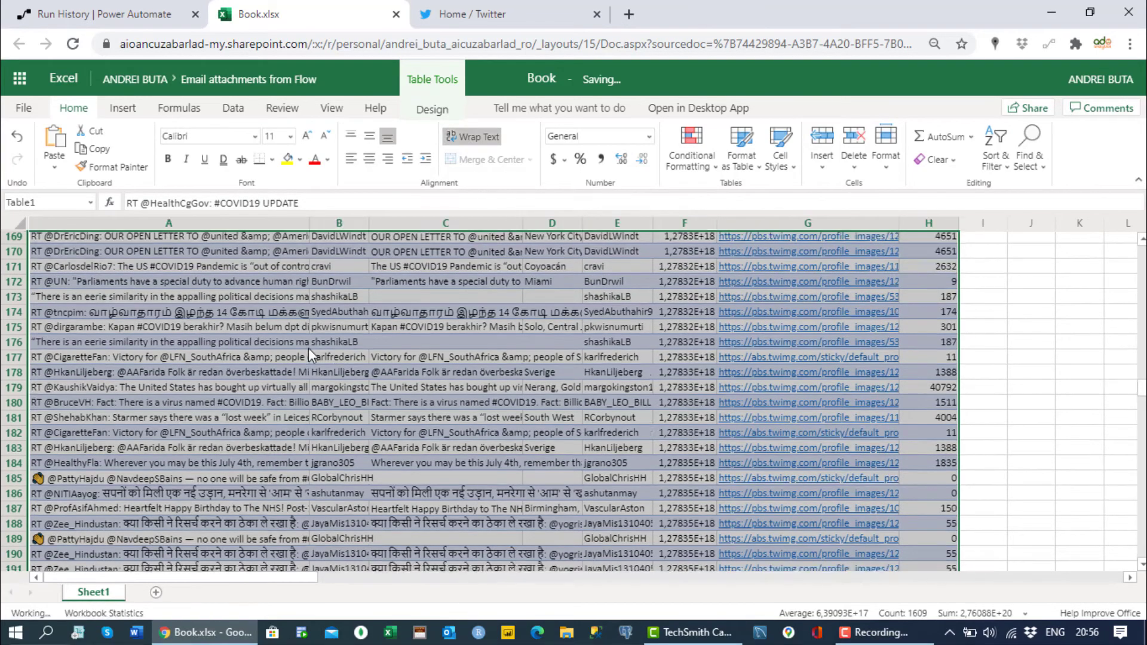